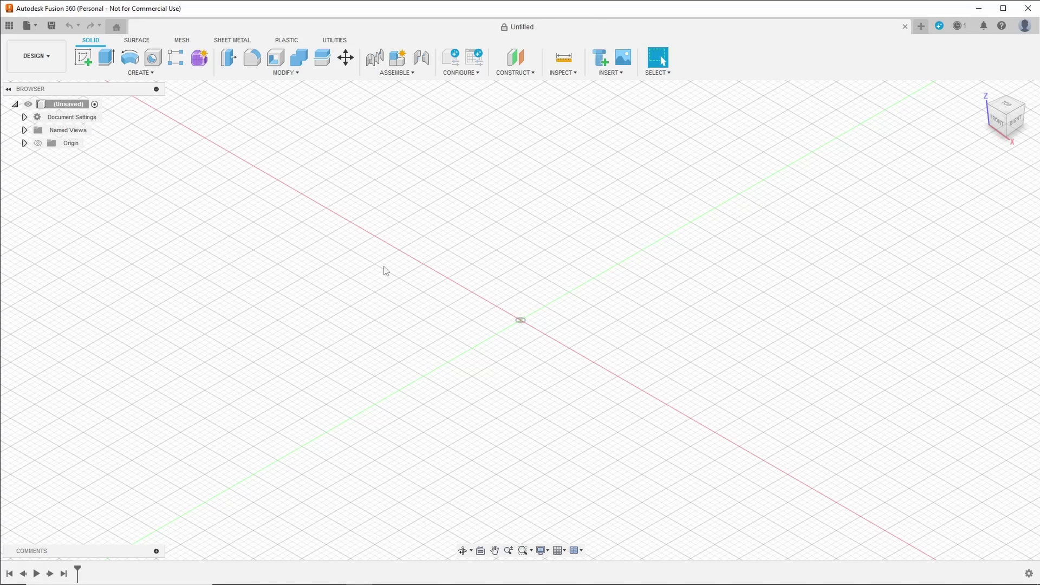
# Start a new sketch on the horizontal XY plane, viewed from the top
pyautogui.click(86, 62)
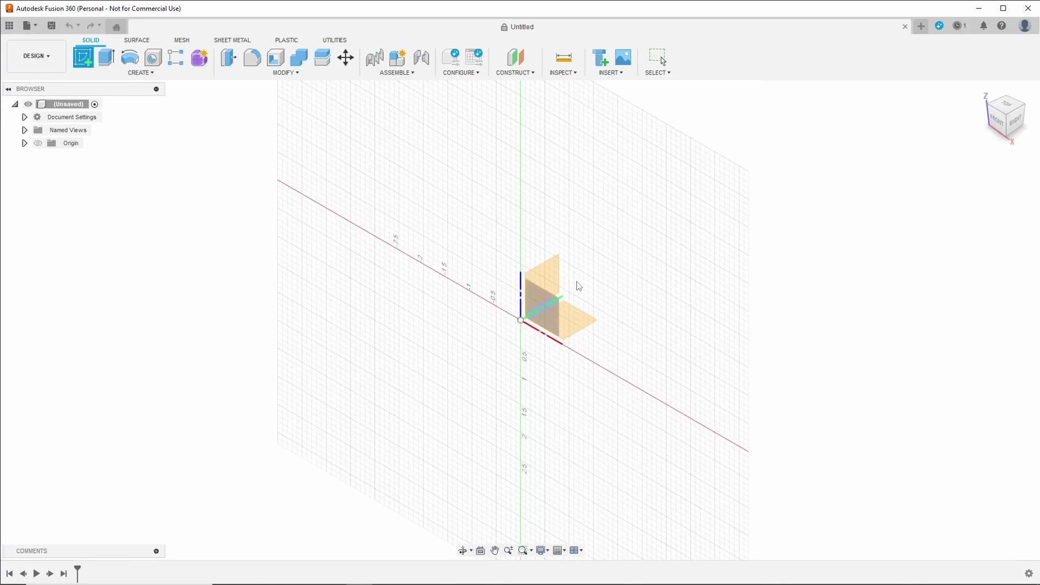
pyautogui.click(1005, 107)
pyautogui.click(1006, 114)
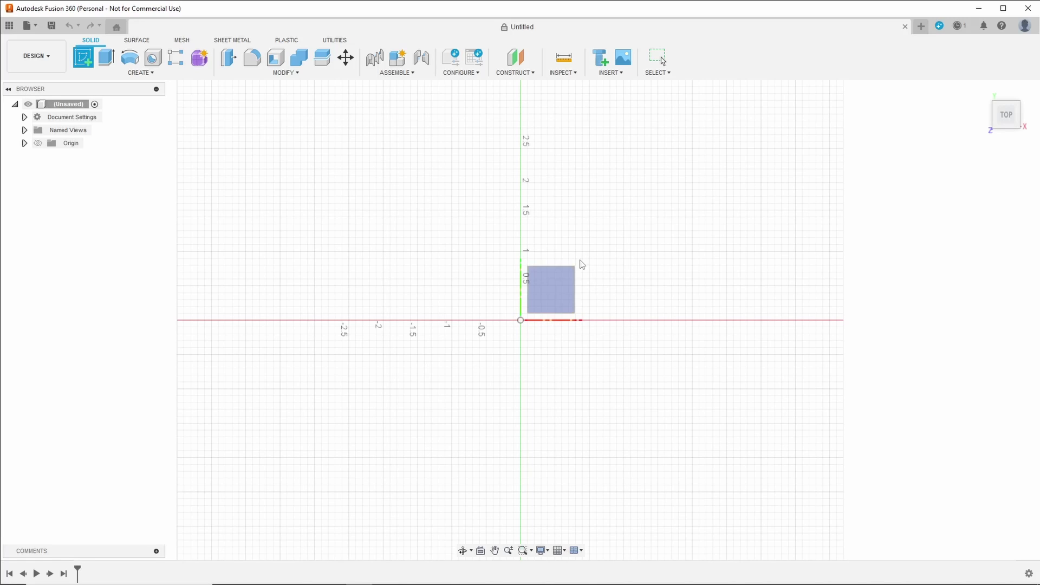
pyautogui.click(555, 284)
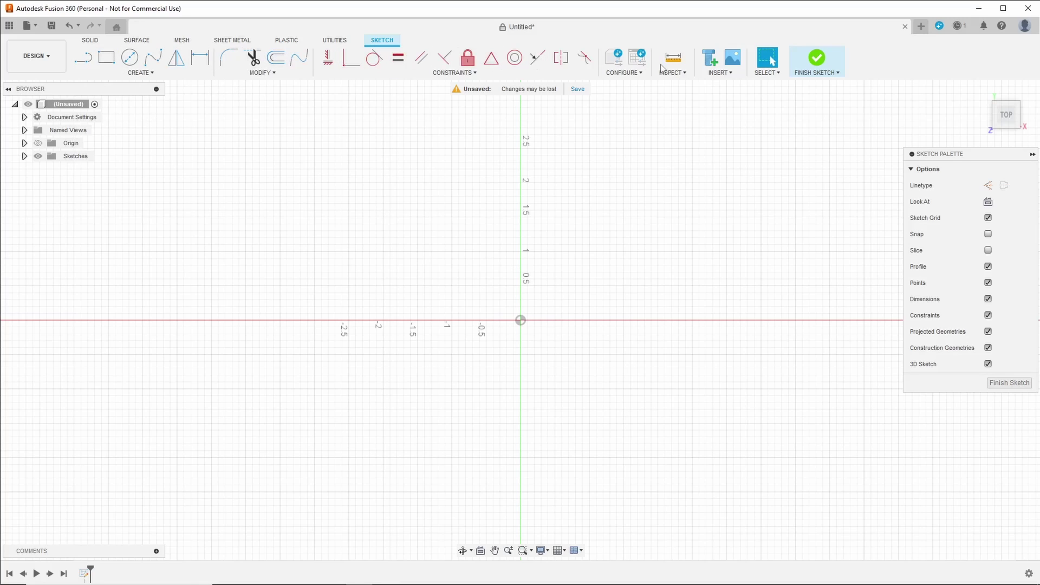
# Draw a two-point rectangle from the origin up and to the right, about 3.5 in wide and 1.9 in high
pyautogui.click(152, 74)
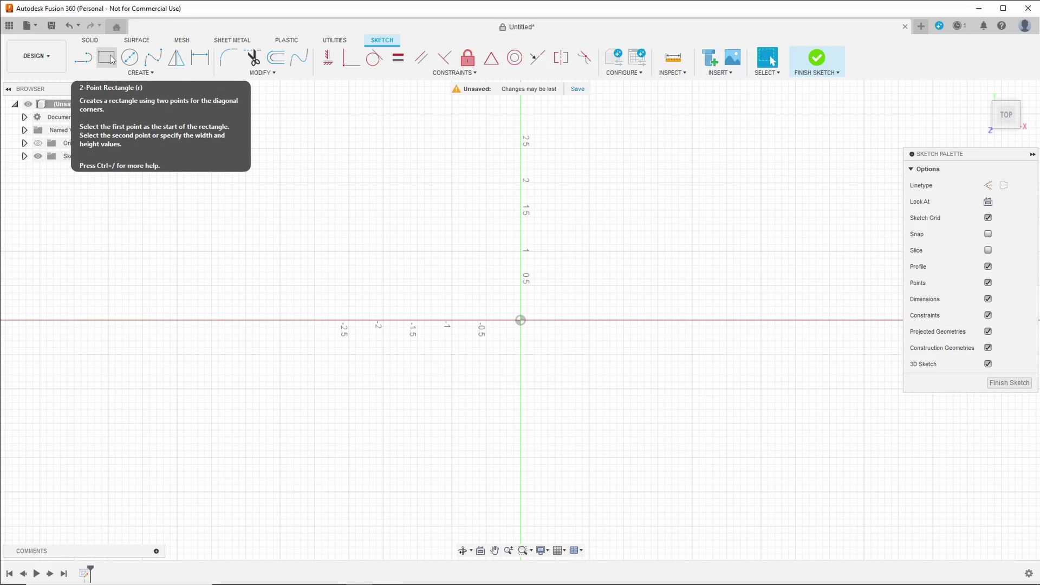
pyautogui.click(111, 59)
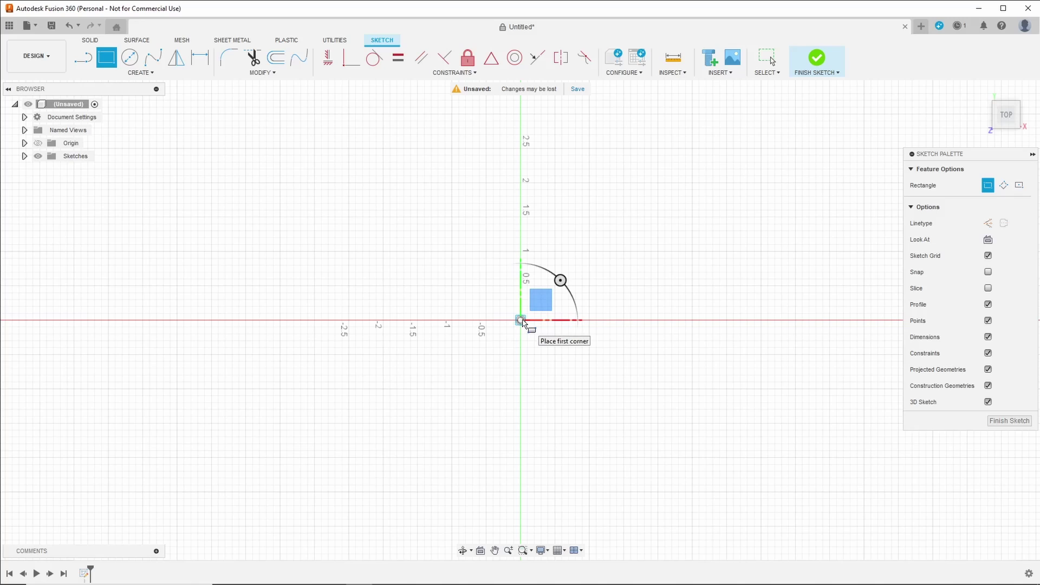
pyautogui.click(521, 320)
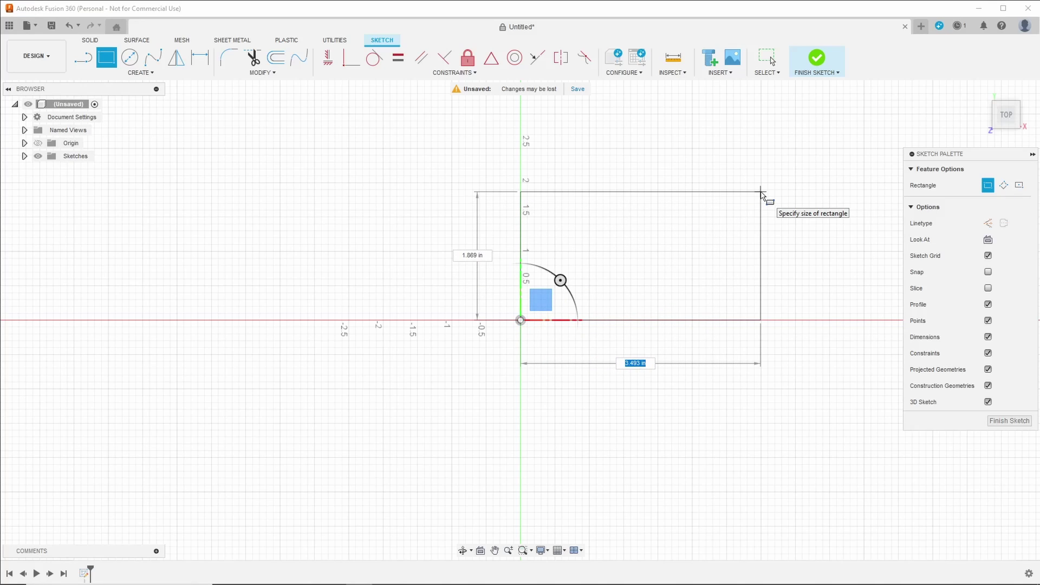
pyautogui.click(761, 193)
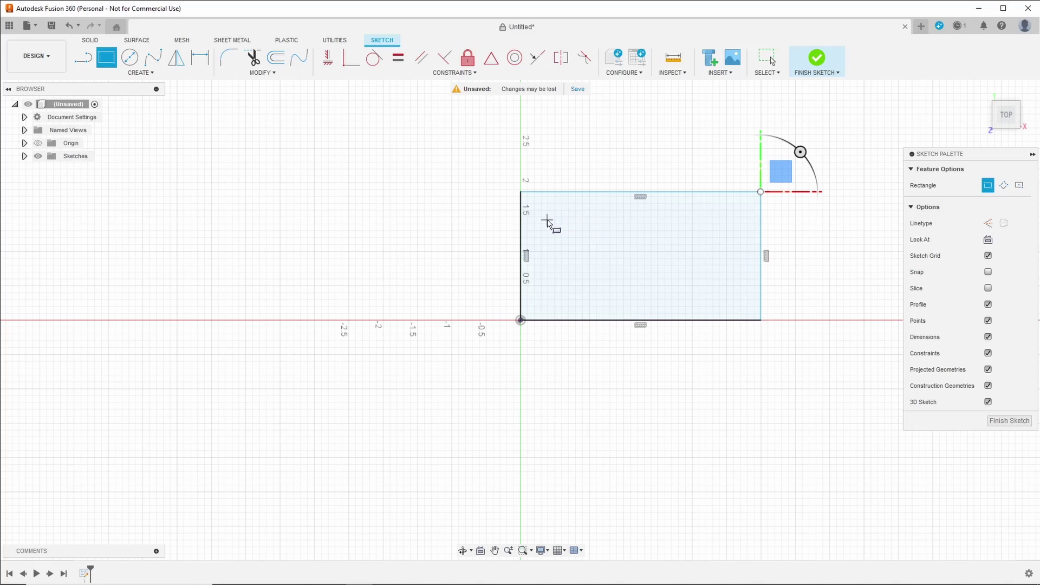
# Dimension the rectangle's left edge and set its height to 2 in
pyautogui.click(201, 61)
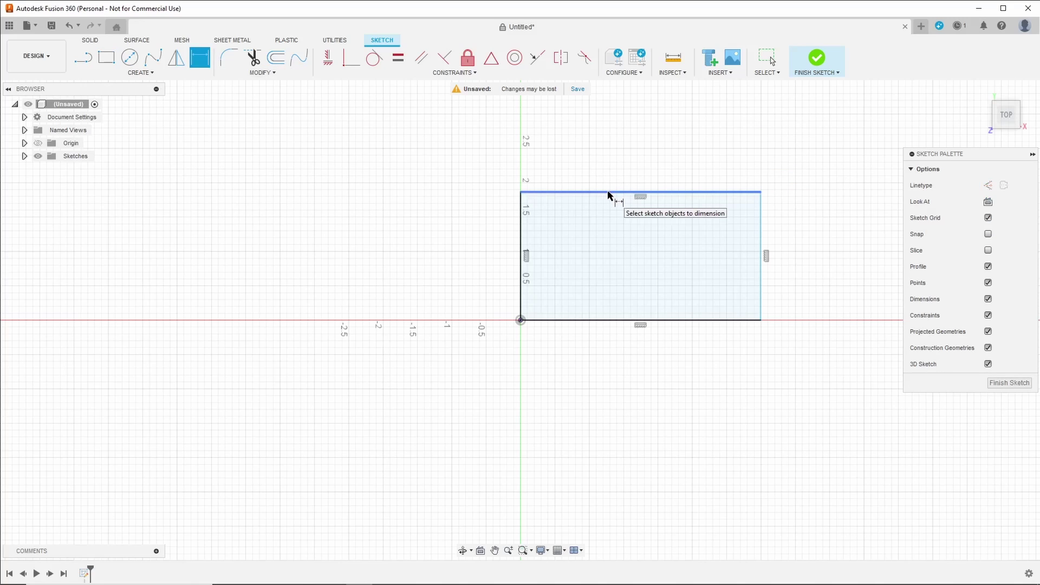
pyautogui.click(519, 230)
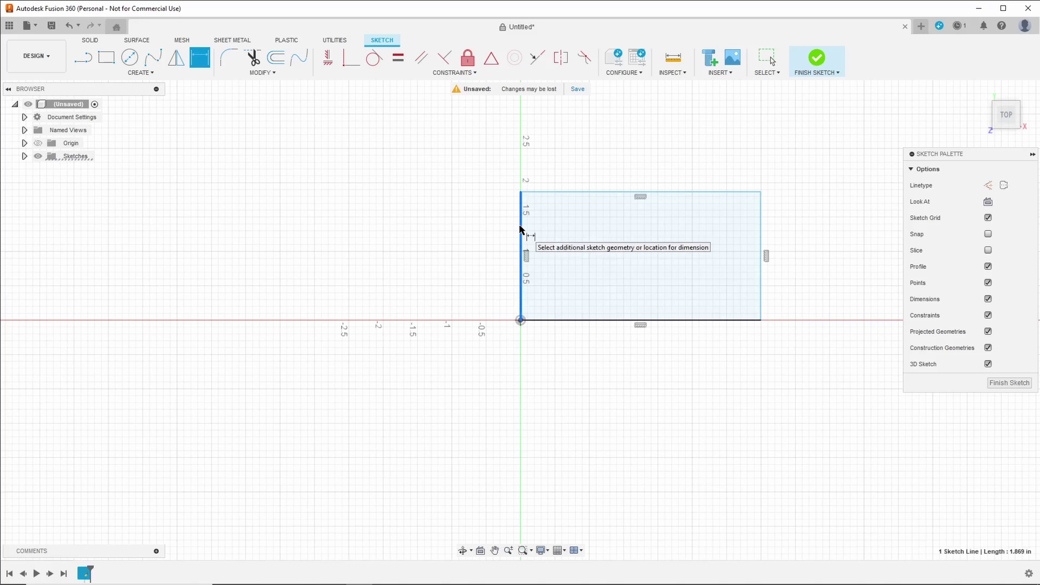
pyautogui.click(522, 228)
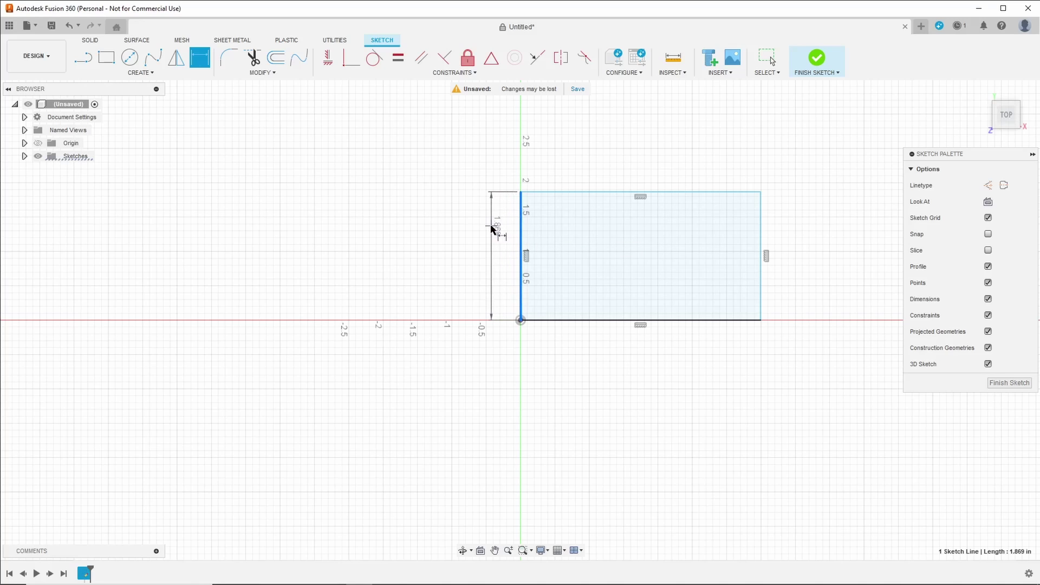
pyautogui.click(473, 227)
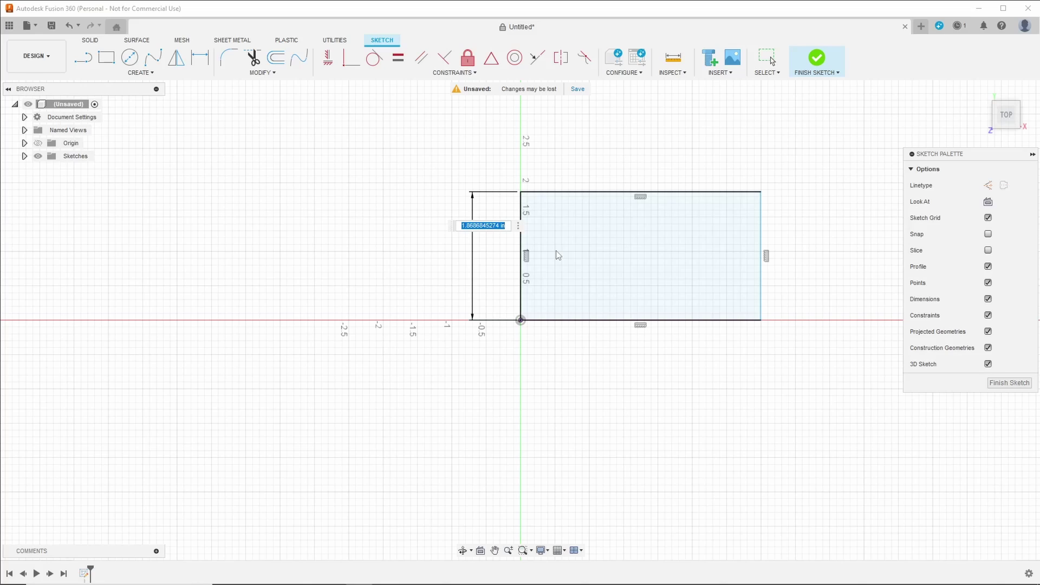
pyautogui.write('2')
pyautogui.press('Return')
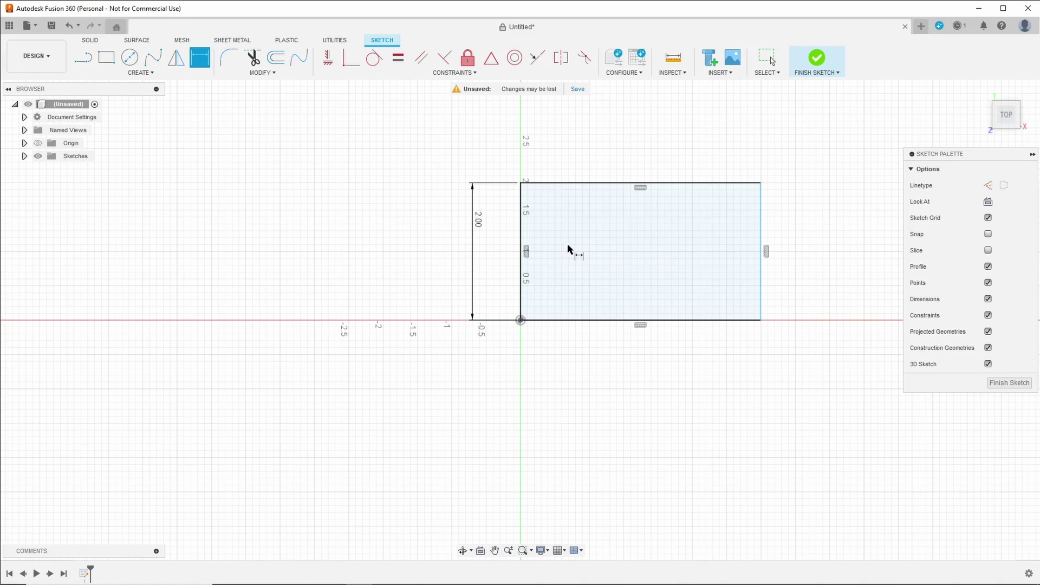
# Dimension the rectangle's bottom edge and set its width to 4 in
pyautogui.click(589, 325)
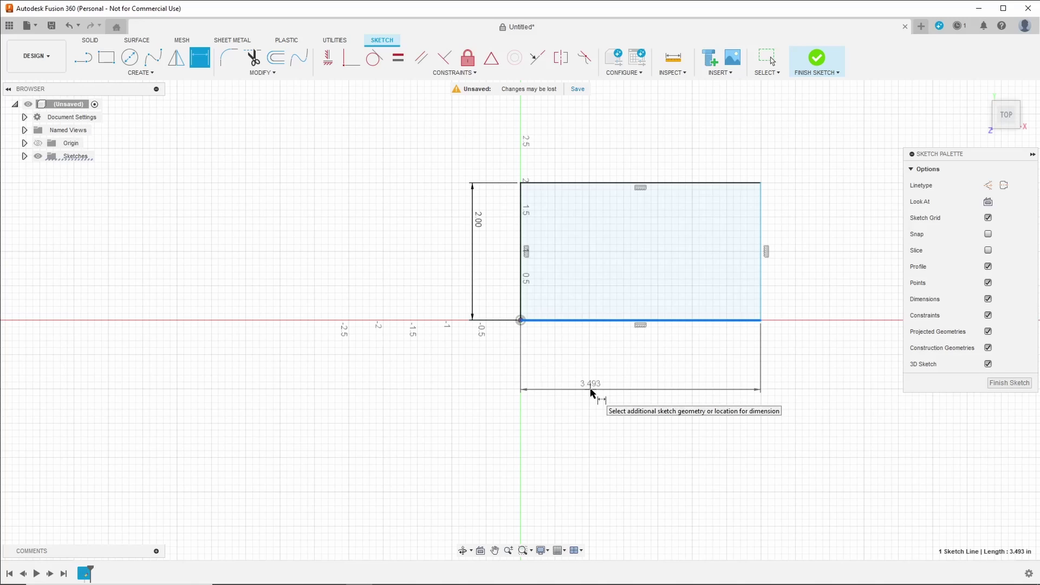
pyautogui.click(590, 391)
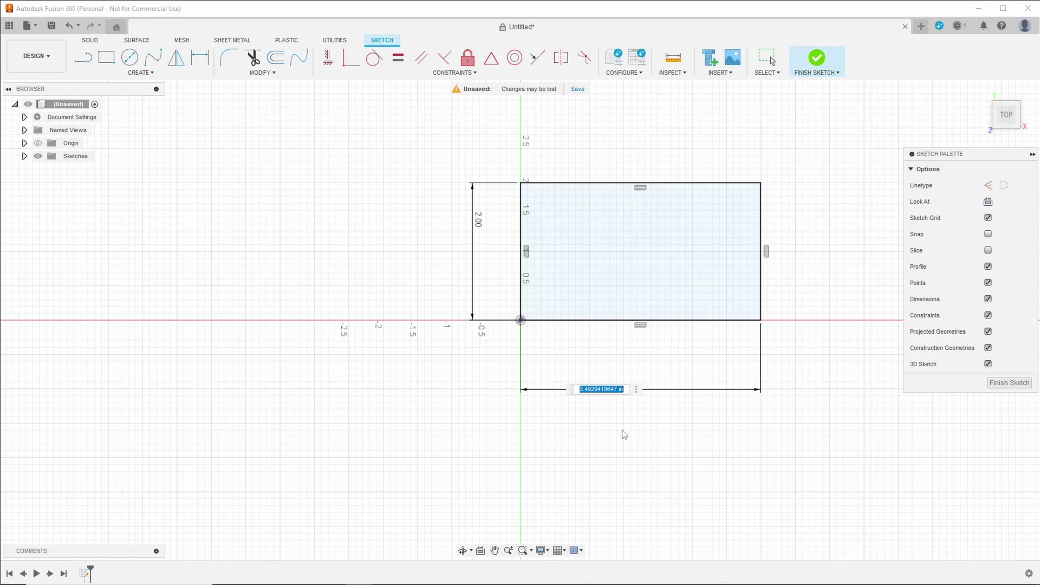
pyautogui.write('4')
pyautogui.press('Return')
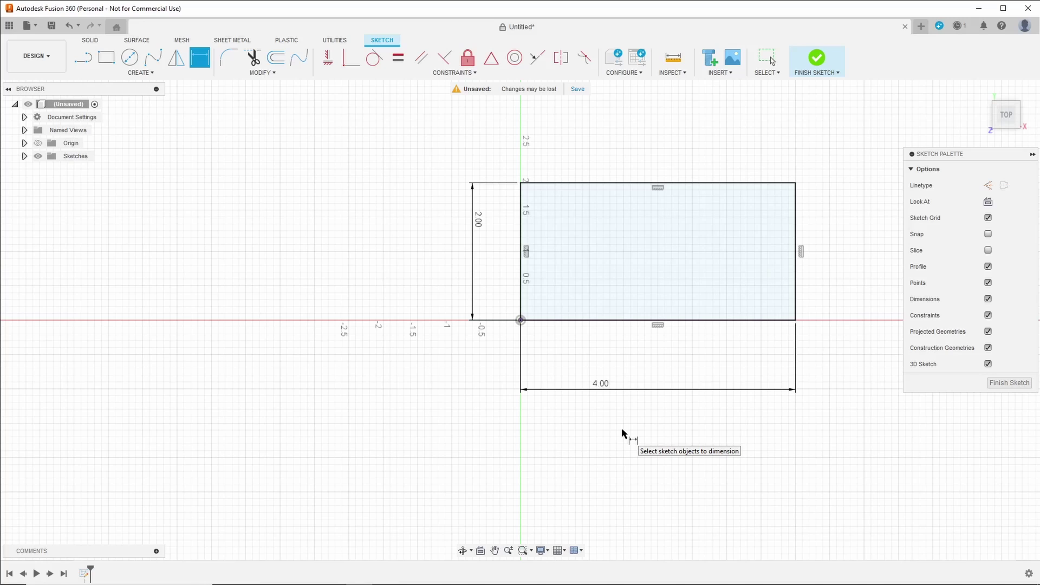
# Draw a circle 0.5 in in diameter inside the rectangle, near its upper edge and right of the middle
pyautogui.click(130, 58)
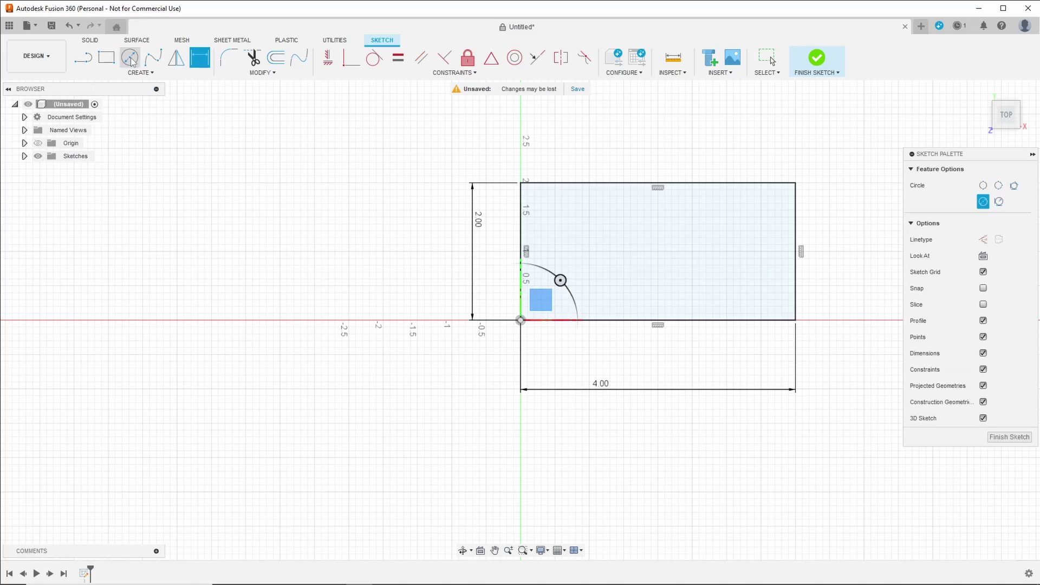
pyautogui.click(693, 205)
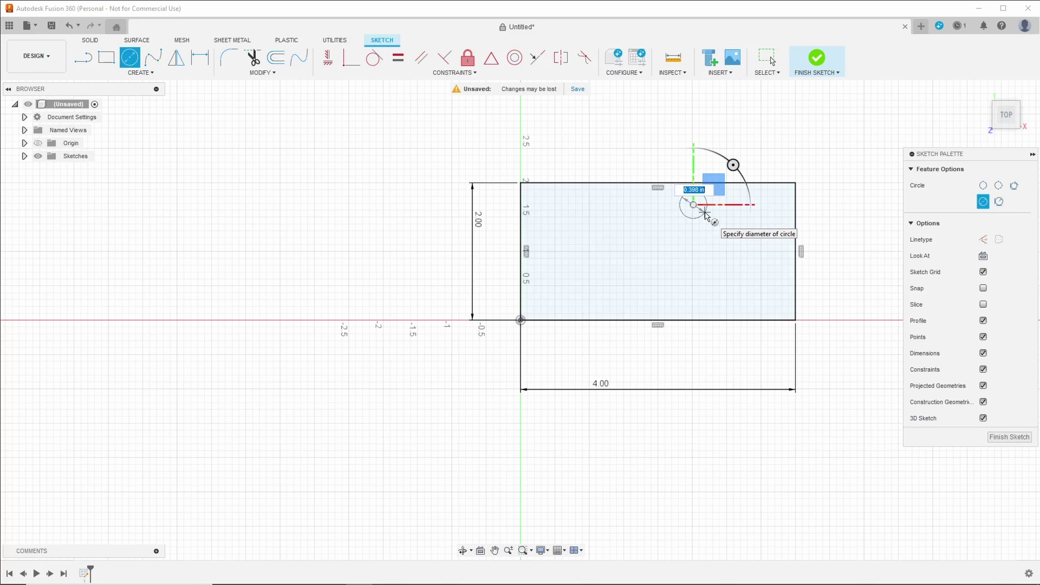
pyautogui.write('.5')
pyautogui.press('Return')
pyautogui.press('Escape')
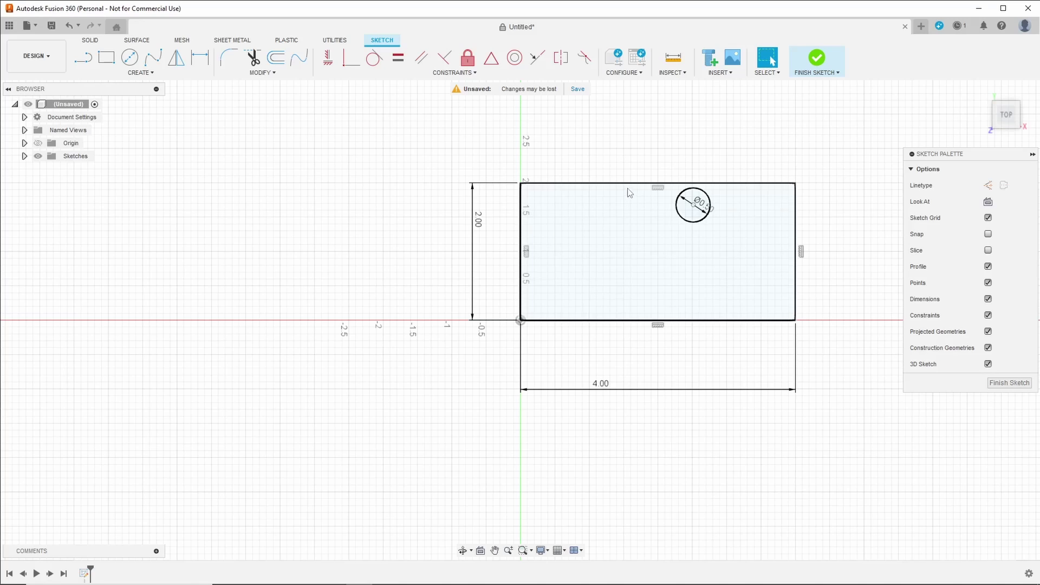
# Dimension the circle's centre 2 in from the rectangle's left edge
pyautogui.click(205, 62)
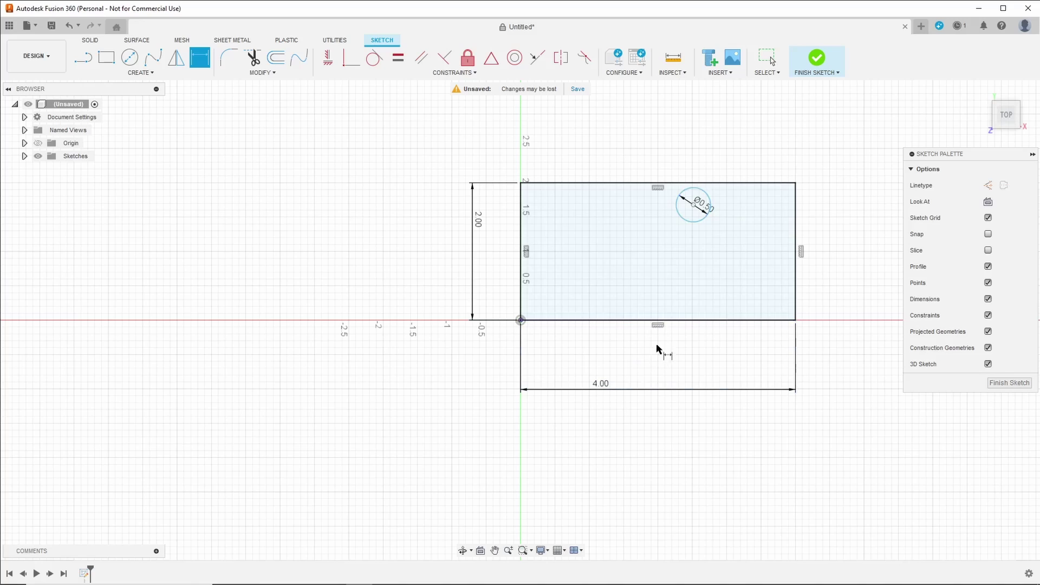
pyautogui.click(694, 204)
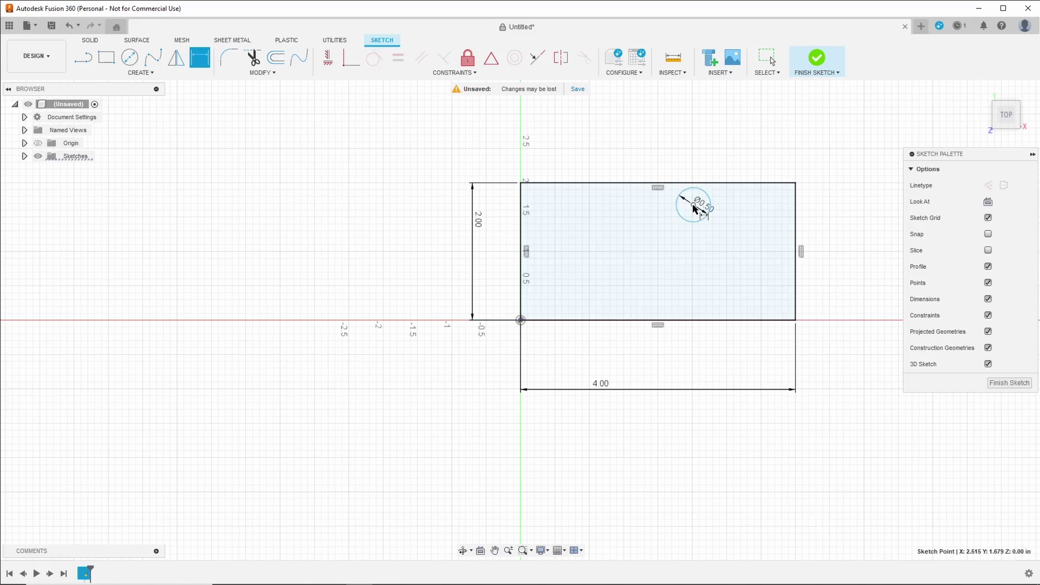
pyautogui.click(522, 220)
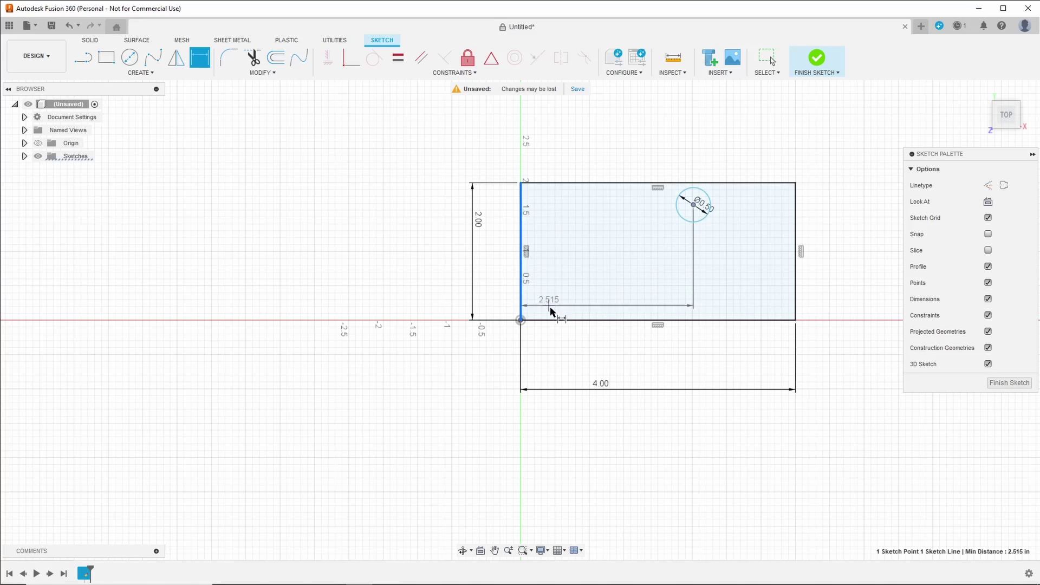
pyautogui.click(562, 354)
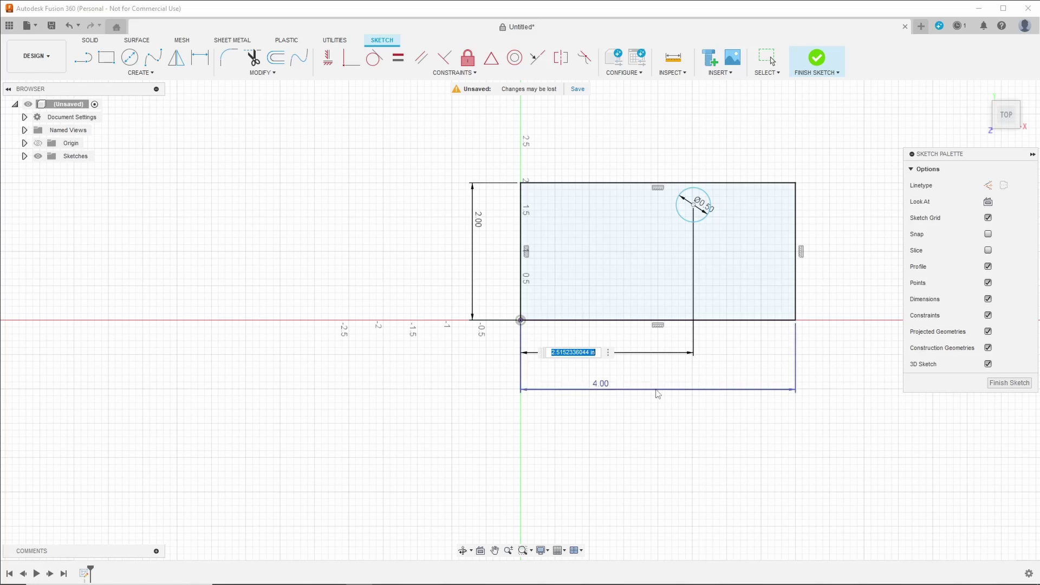
pyautogui.write('2')
pyautogui.press('Return')
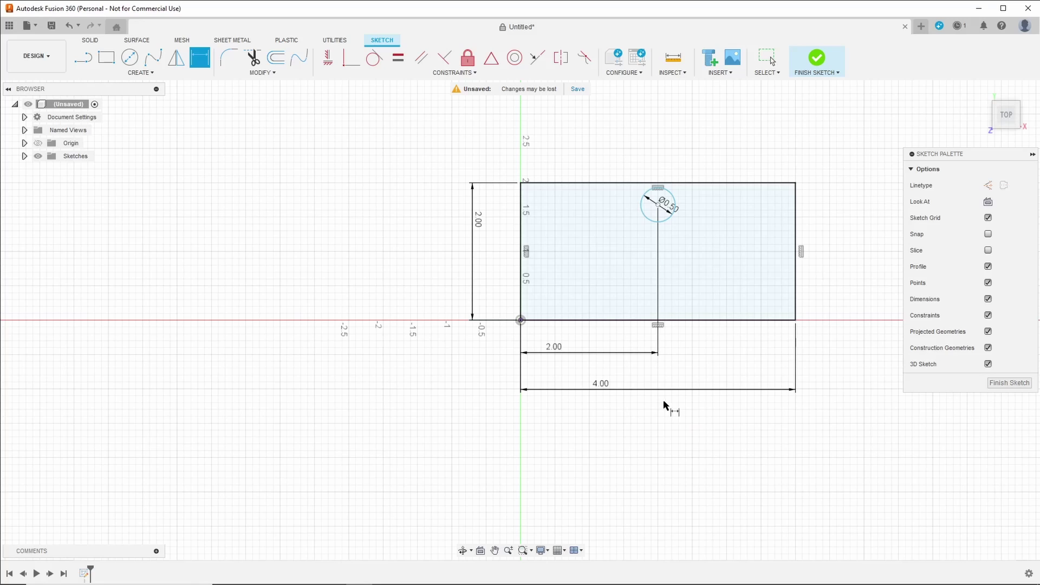
# Dimension the circle's centre 0.5 in from the rectangle's top edge
pyautogui.click(658, 205)
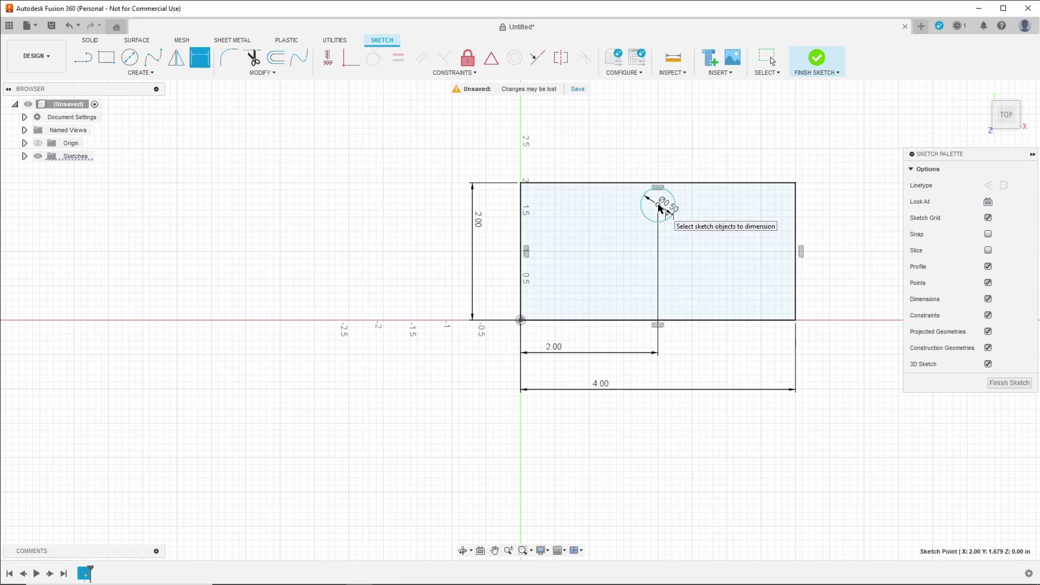
pyautogui.click(647, 183)
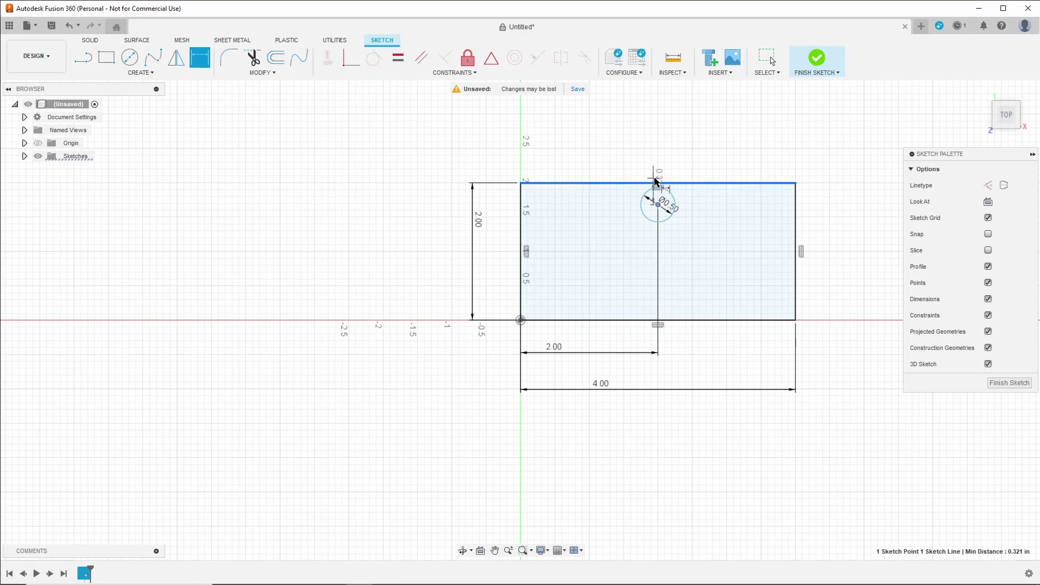
pyautogui.click(499, 210)
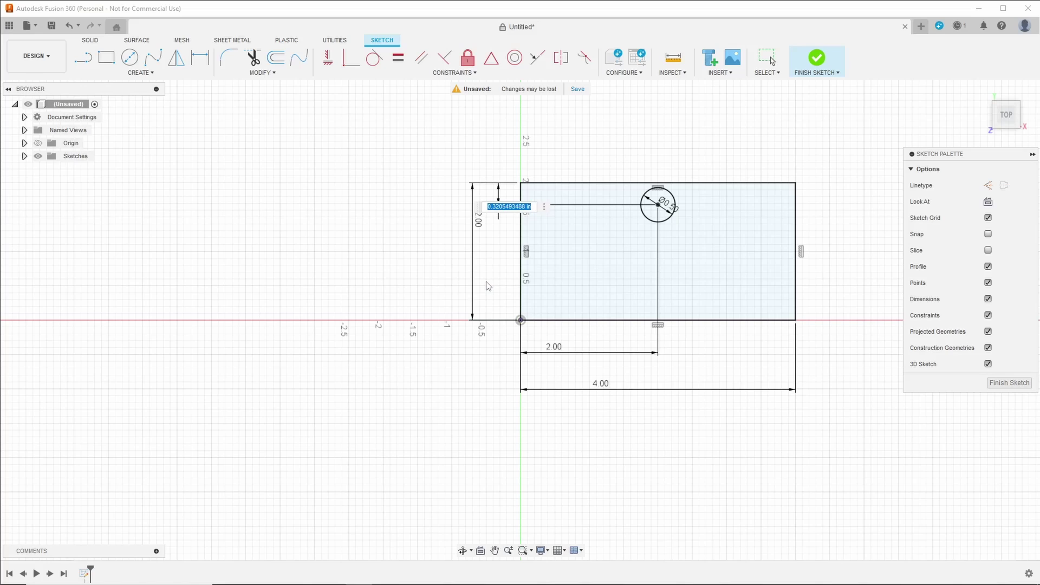
pyautogui.press('BackSpace')
pyautogui.write('.5')
pyautogui.press('Return')
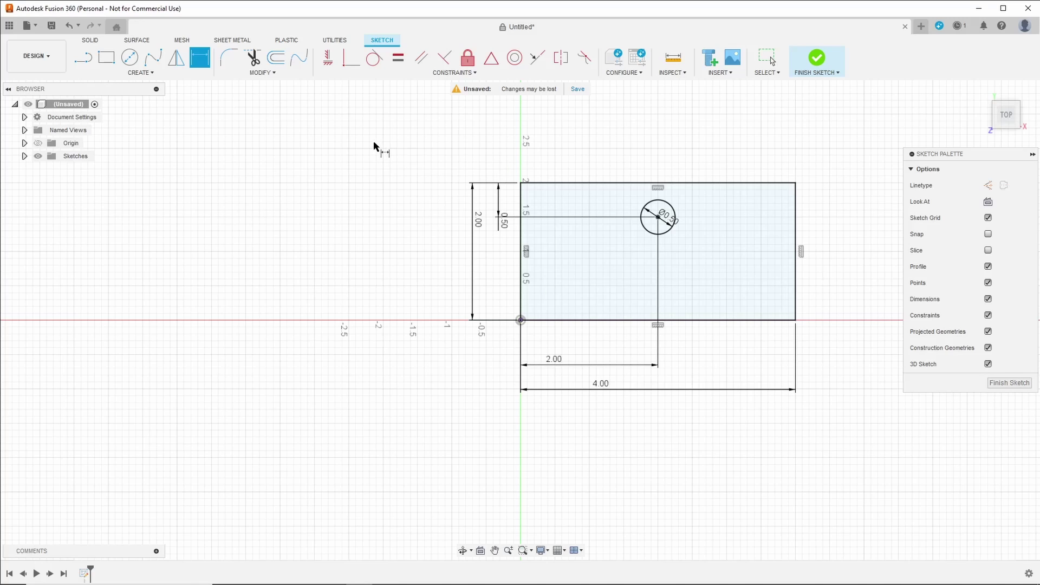
# Draw a diagonal line about 0.71 in long across the rectangle's upper-right corner, from the top edge to the right edge at about 45 degrees
pyautogui.press('l')
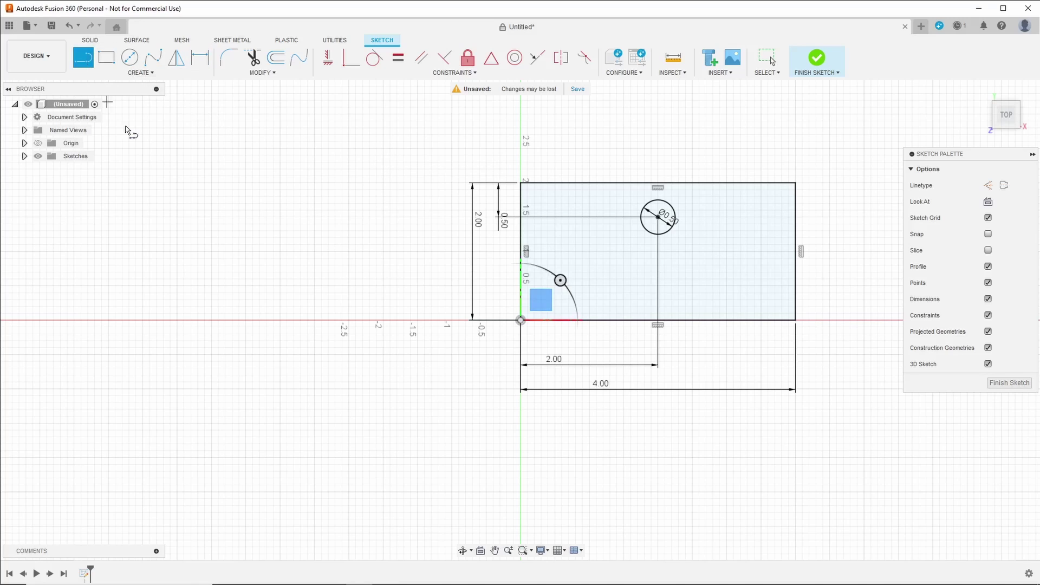
pyautogui.click(761, 183)
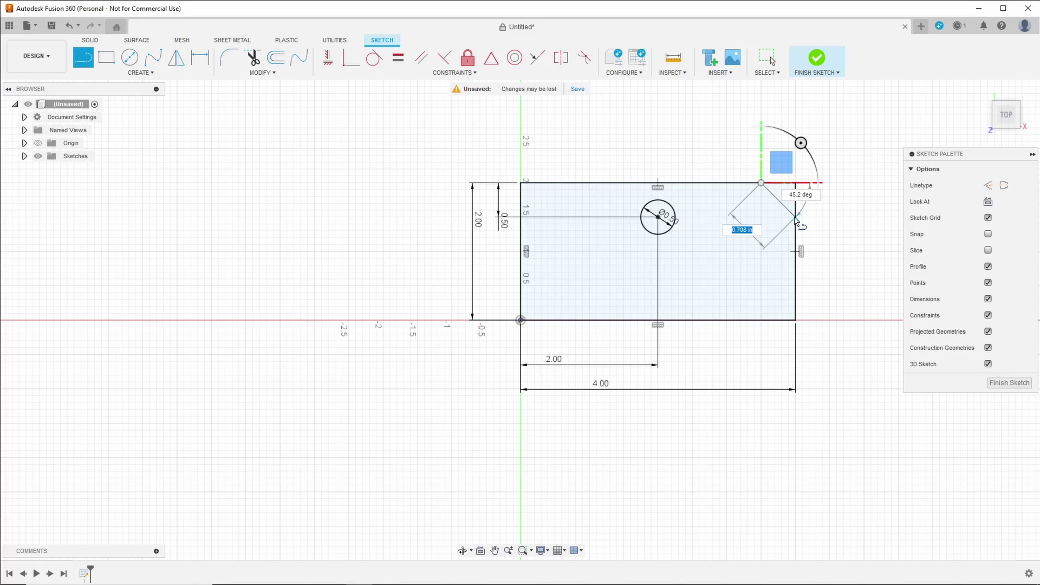
pyautogui.click(795, 217)
# Dimension the angle between the diagonal corner line and the rectangle's top edge, and set it to 135 degrees
pyautogui.scroll(3, 874, 274)
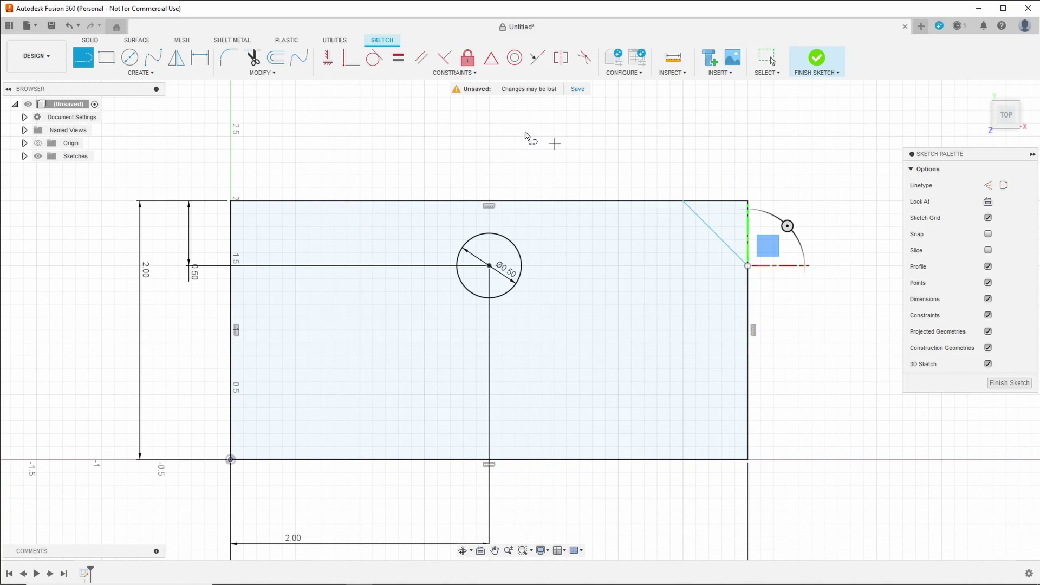
pyautogui.click(209, 64)
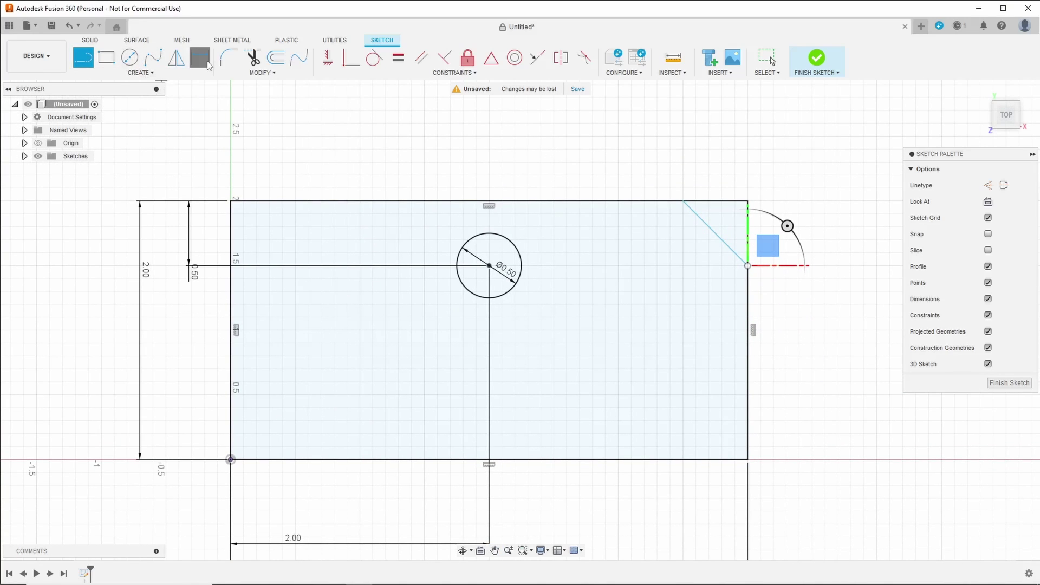
pyautogui.click(702, 212)
pyautogui.click(703, 202)
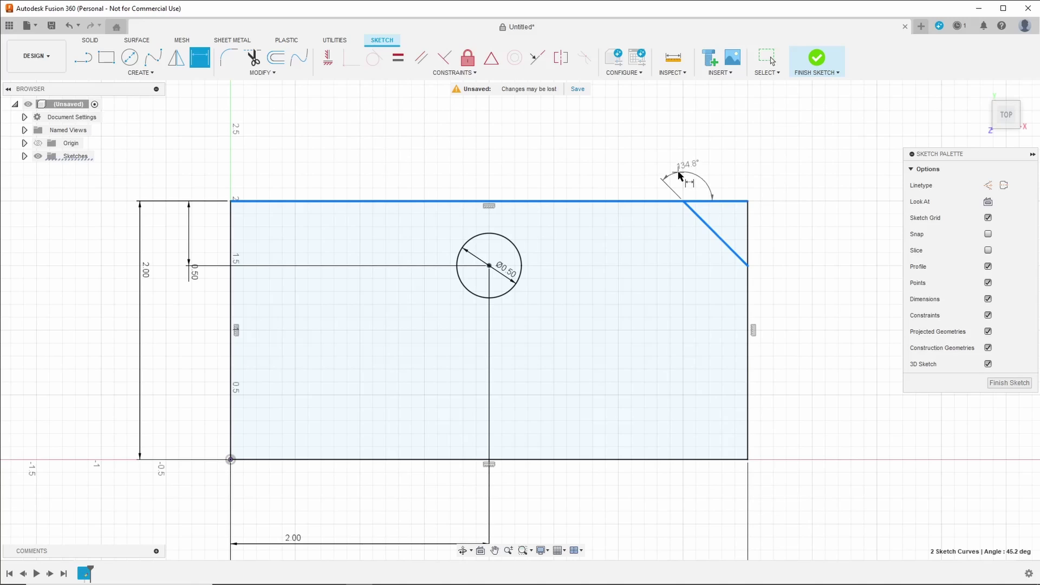
pyautogui.click(680, 174)
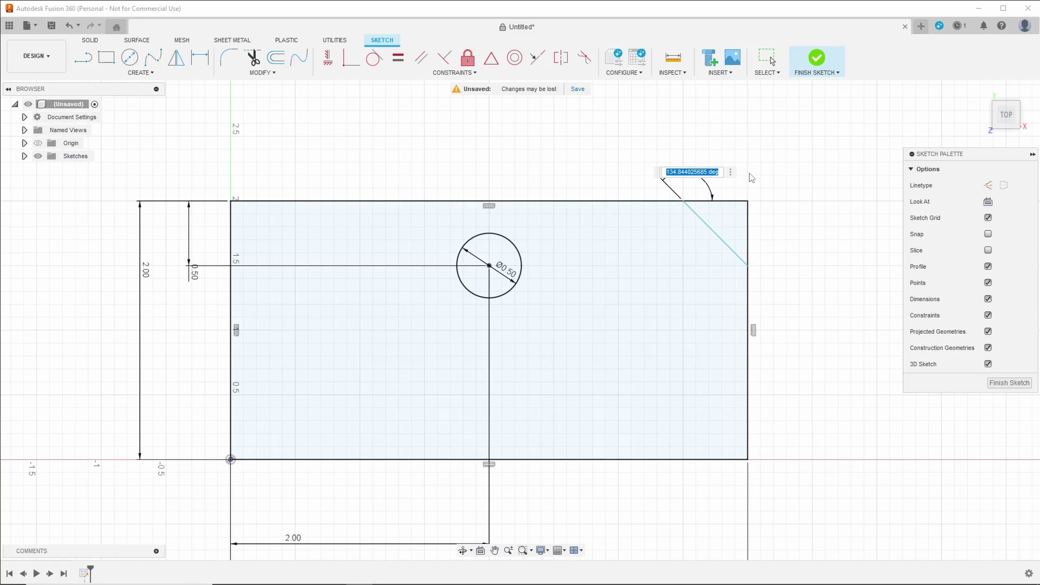
pyautogui.write('135')
pyautogui.press('Return')
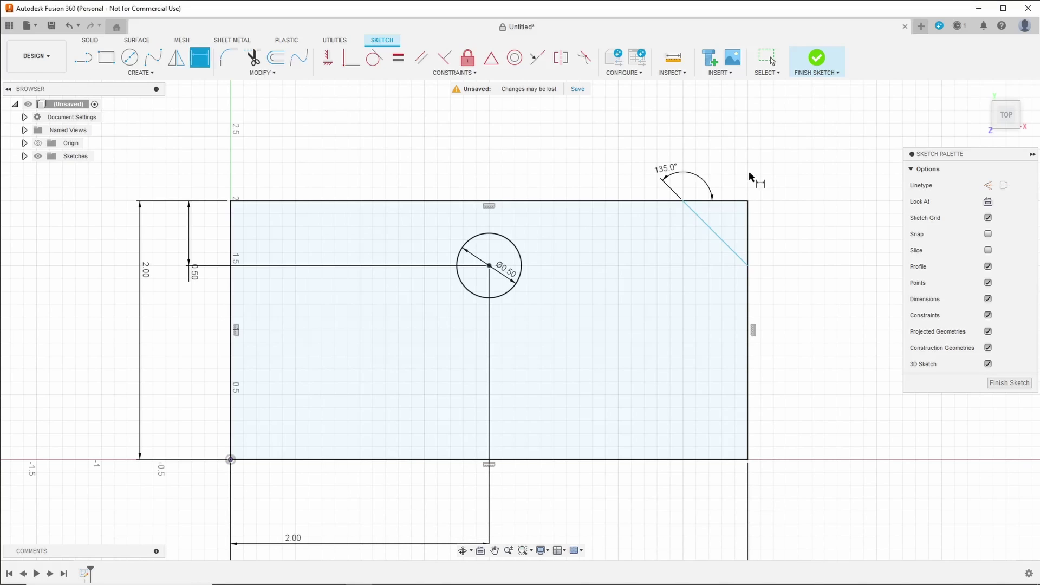
# Try to add a driven angle dimension between the diagonal corner line and the rectangle's right edge
pyautogui.click(705, 218)
pyautogui.click(748, 259)
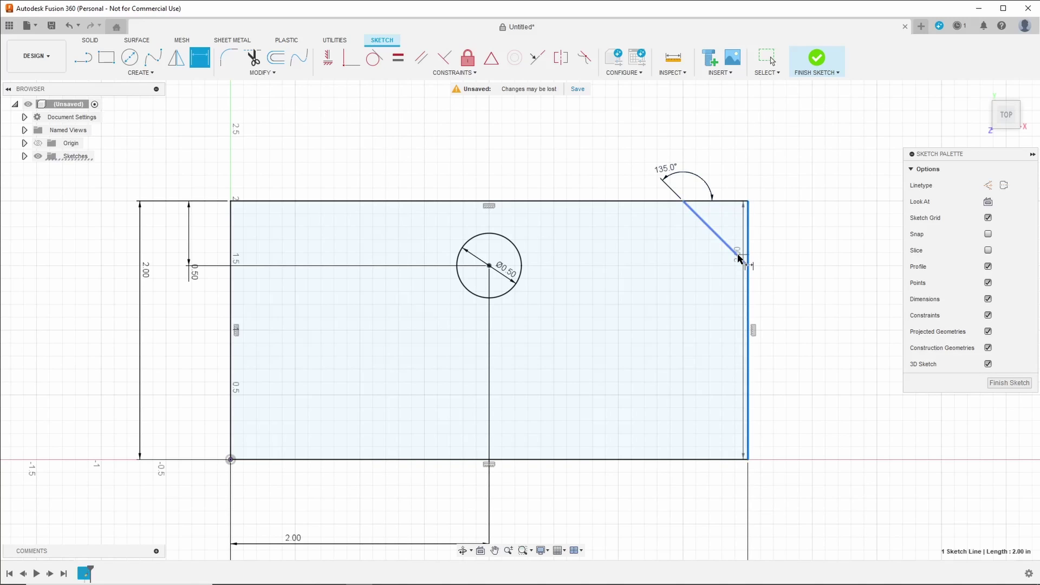
pyautogui.click(768, 252)
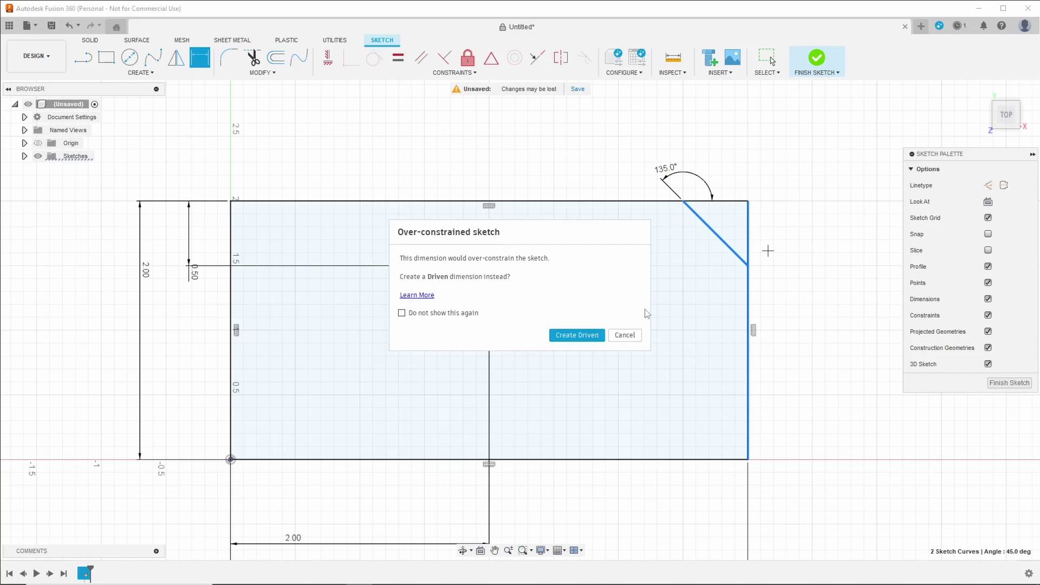
pyautogui.click(576, 336)
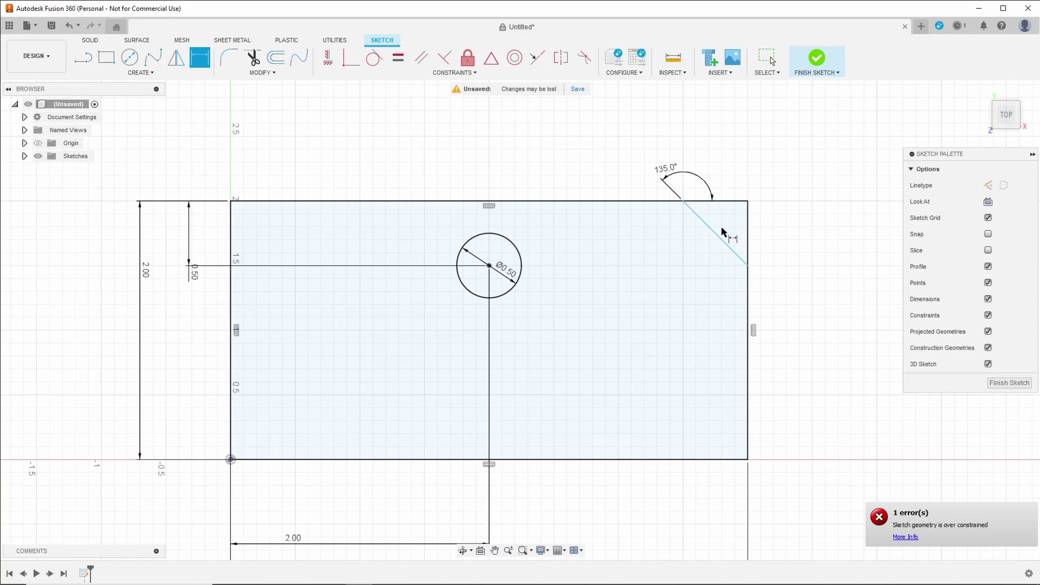
# Trim the top and right edge segments outside the diagonal line to cut off the rectangle's upper-right corner
pyautogui.click(257, 63)
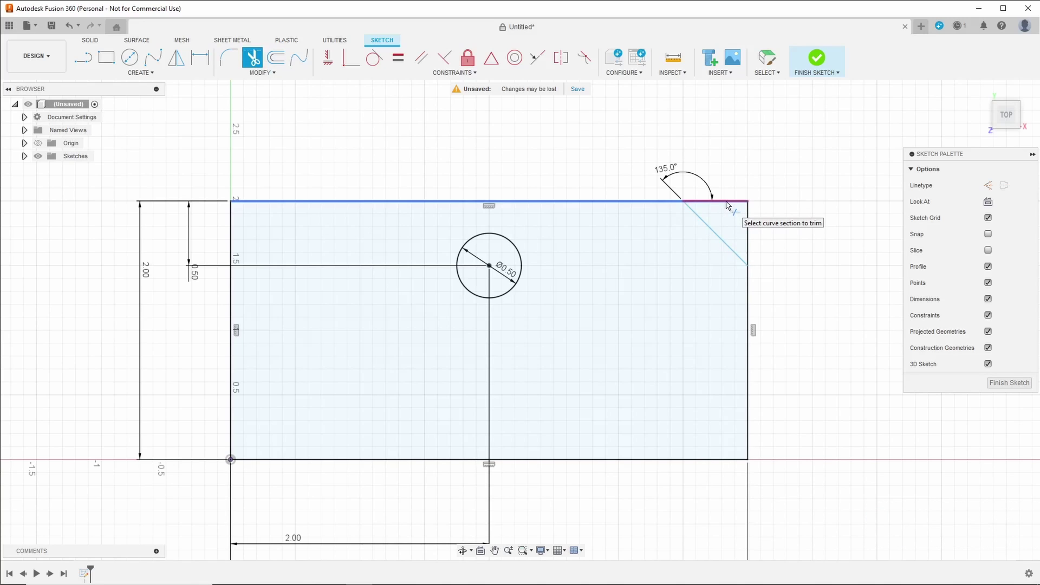
pyautogui.click(726, 204)
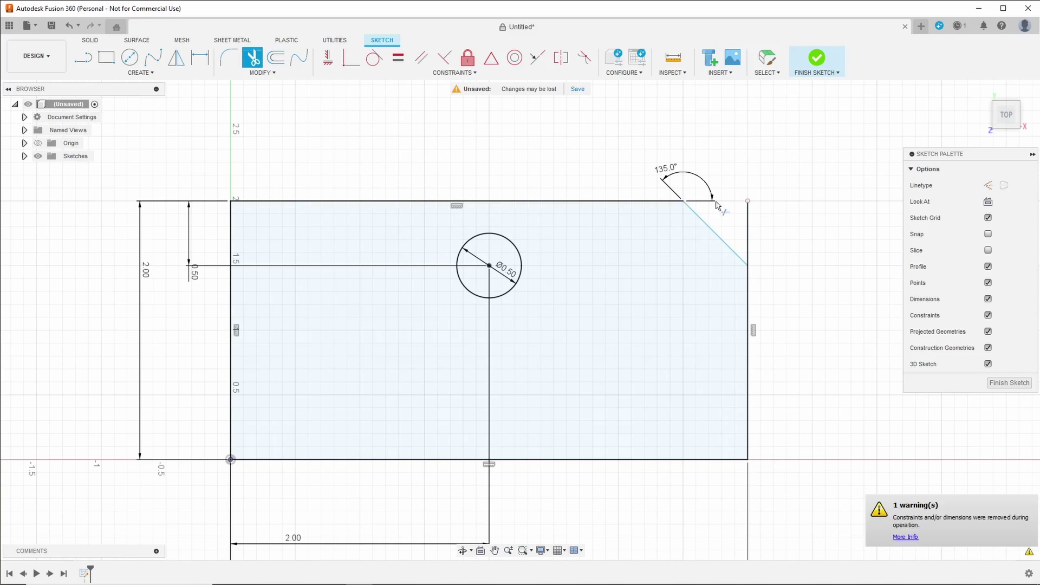
pyautogui.click(749, 218)
pyautogui.scroll(5, 701, 205)
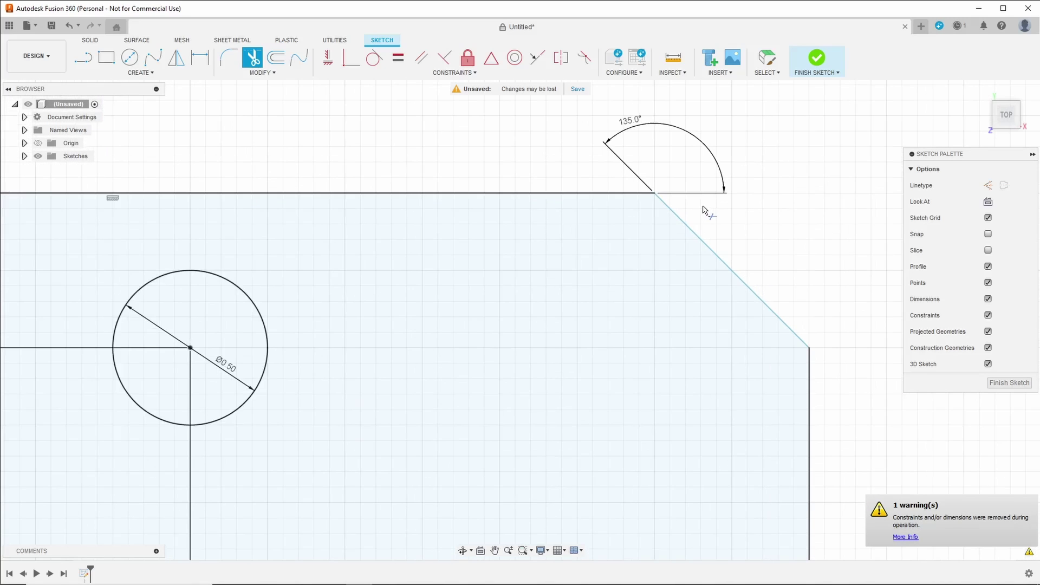
pyautogui.scroll(-5, 818, 320)
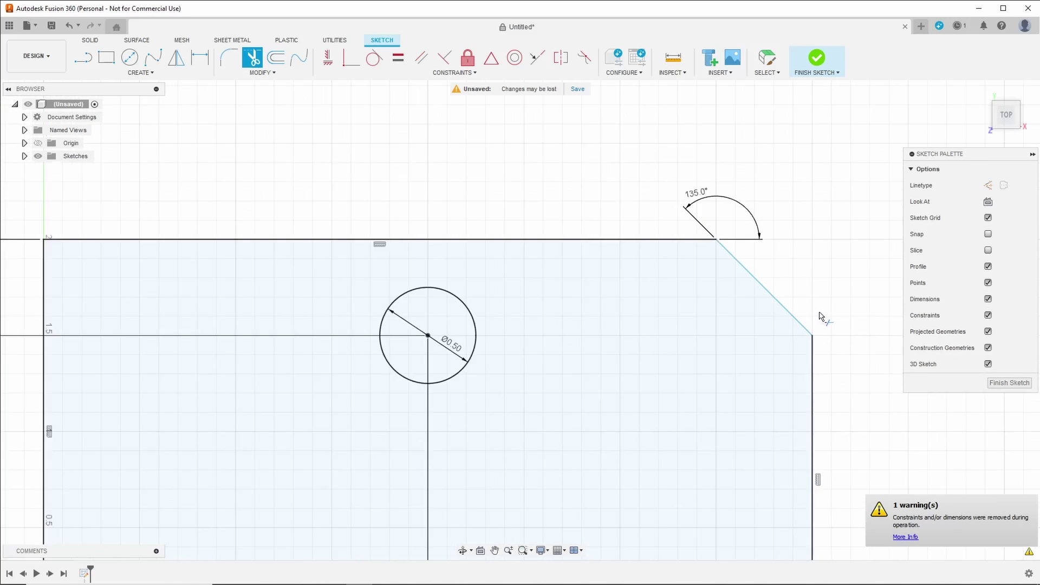
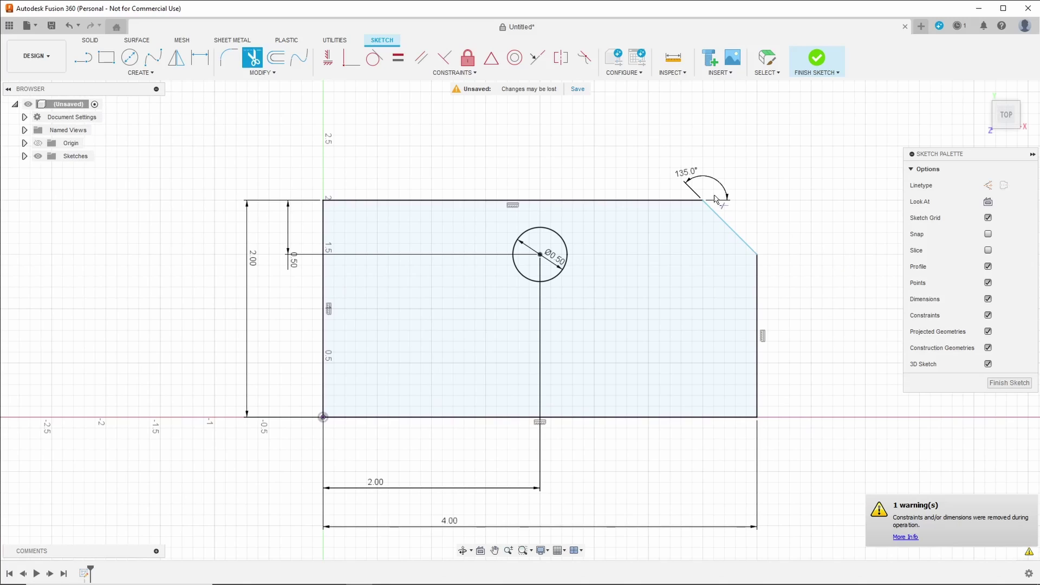
# Fillet the profile's lower-right corner between the right and bottom edges with a 0.25 in radius
pyautogui.click(227, 64)
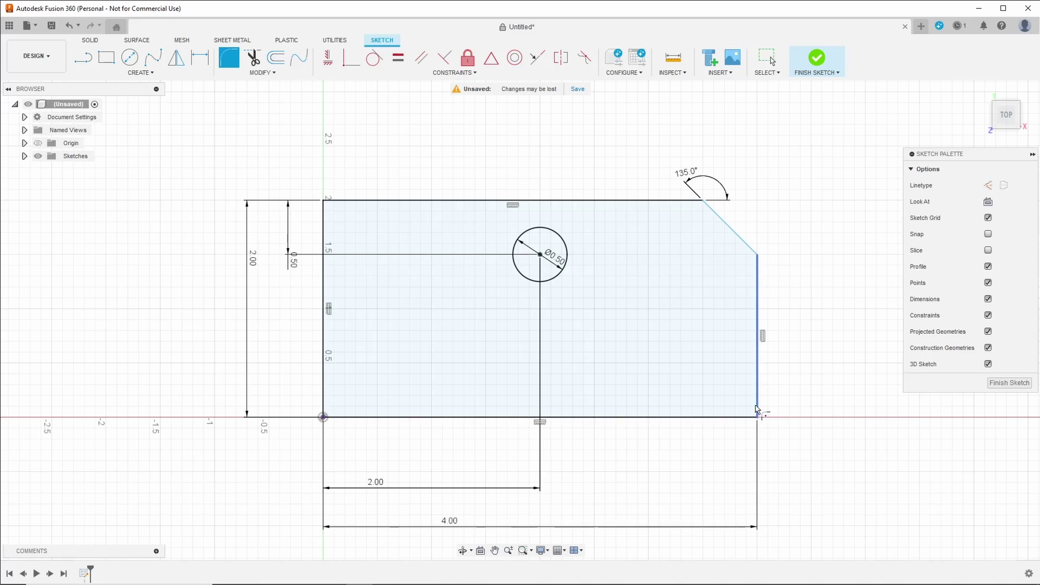
pyautogui.click(757, 417)
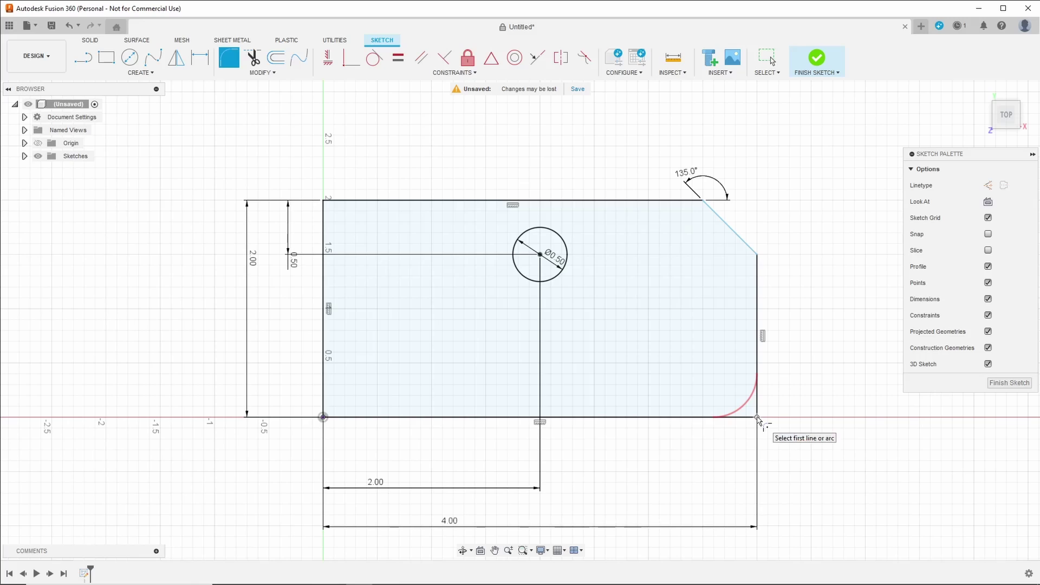
pyautogui.click(757, 392)
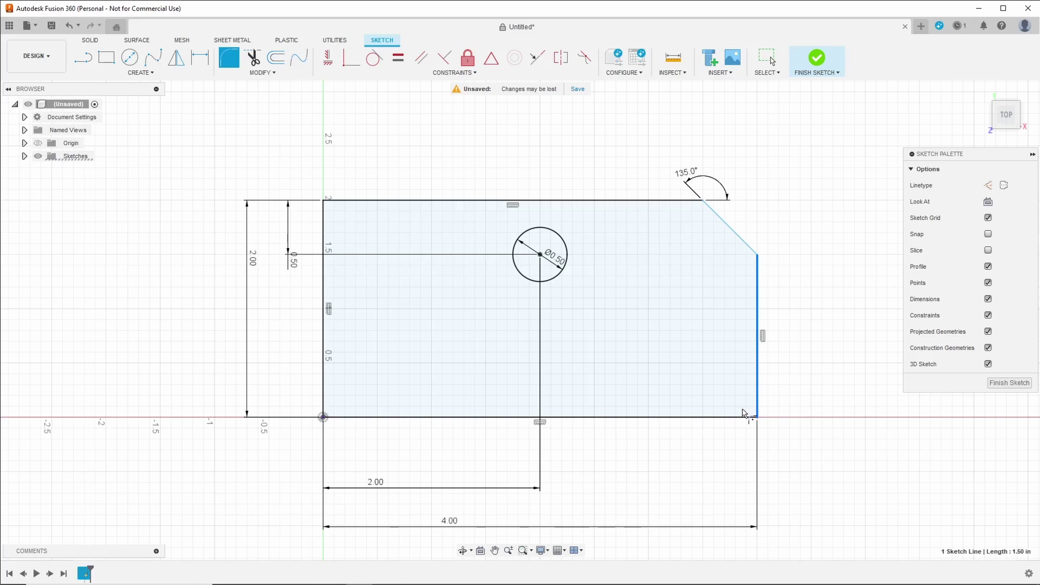
pyautogui.click(748, 416)
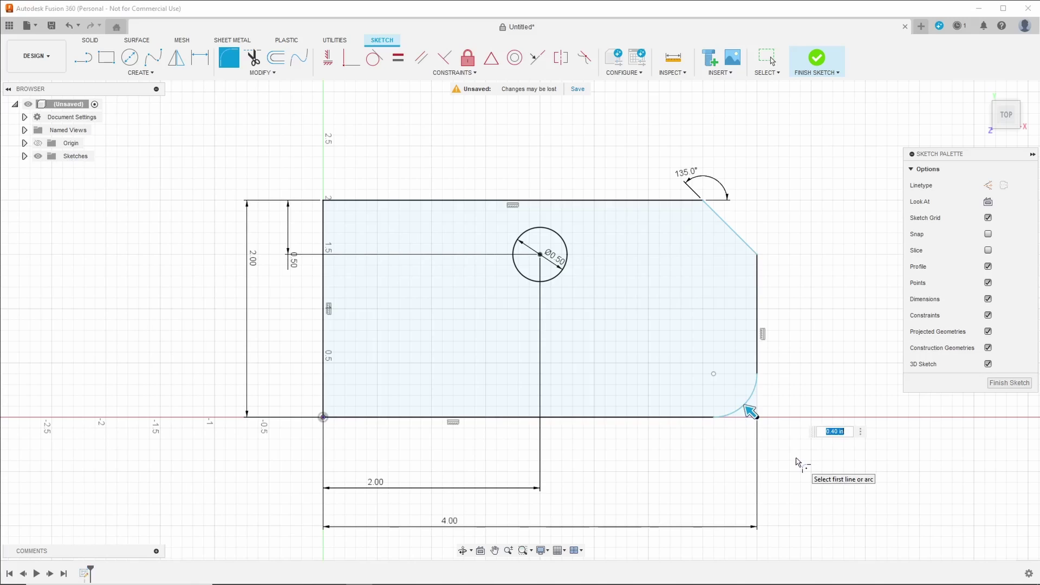
pyautogui.write('.25')
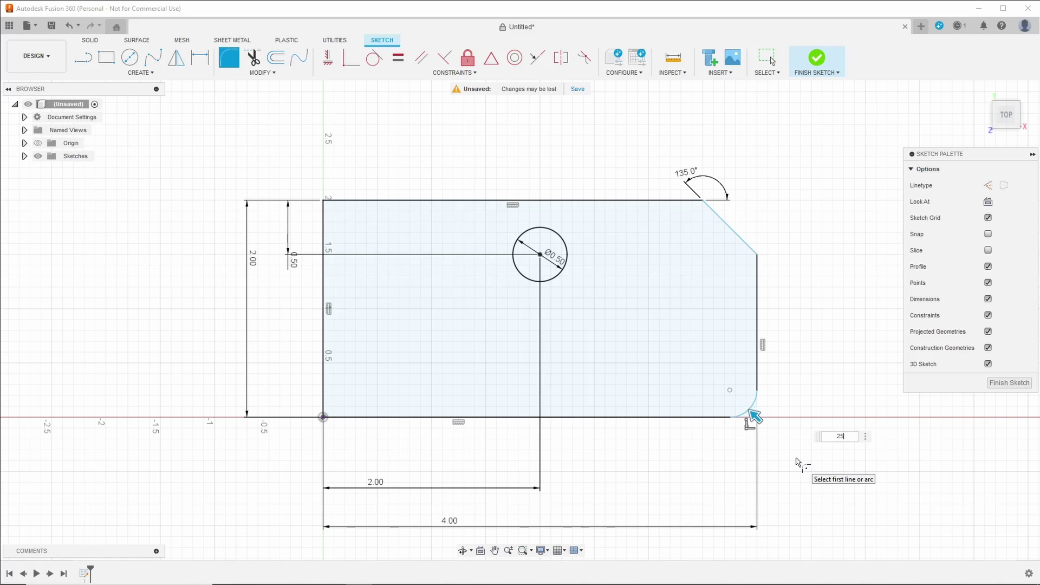
pyautogui.press('Return')
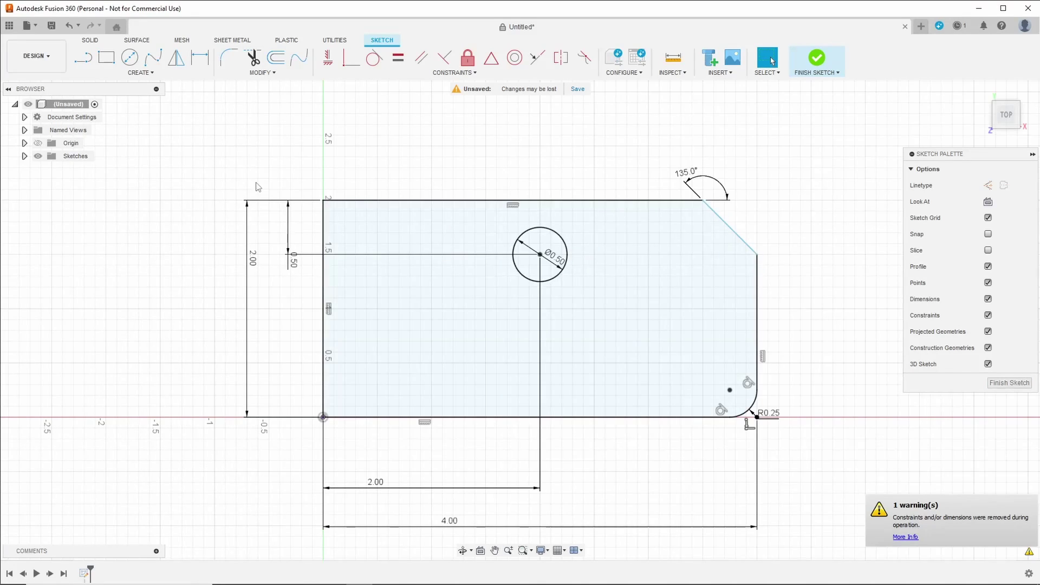
# Add a sketch text reading TOP in a text box between the plate's left edge and the hole
pyautogui.click(144, 74)
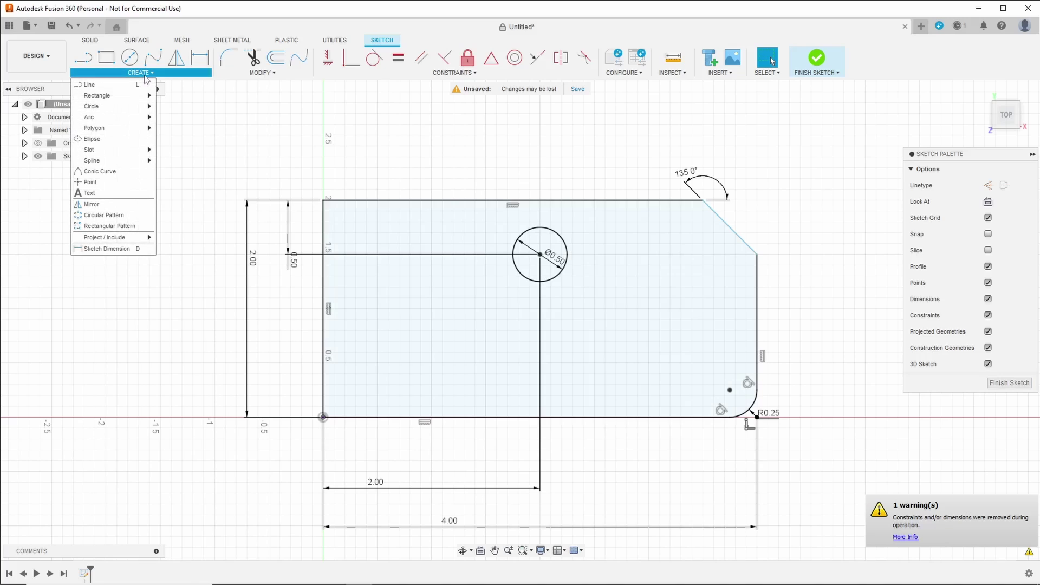
pyautogui.click(122, 192)
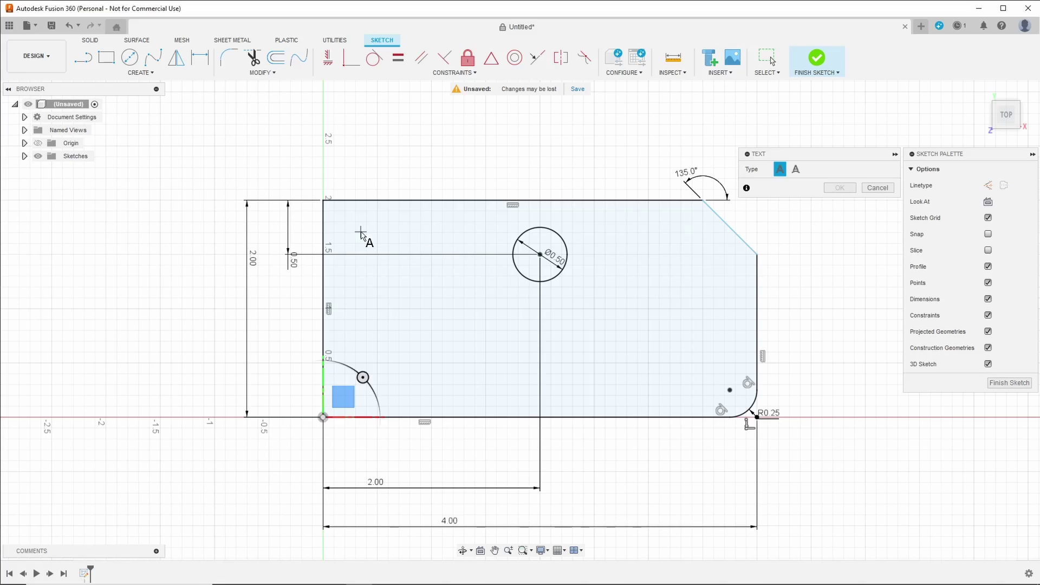
pyautogui.click(360, 231)
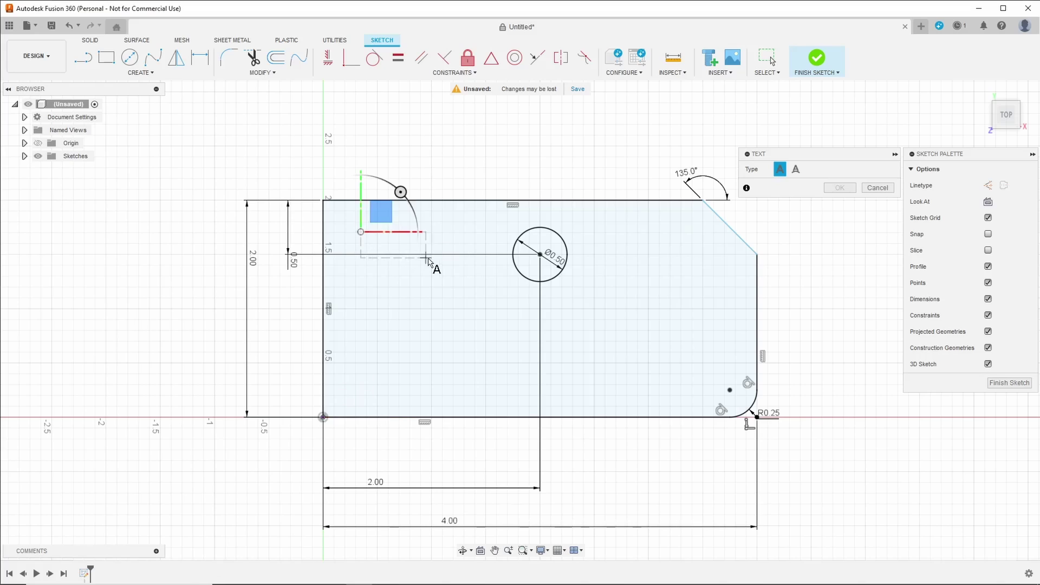
pyautogui.click(453, 265)
pyautogui.click(844, 188)
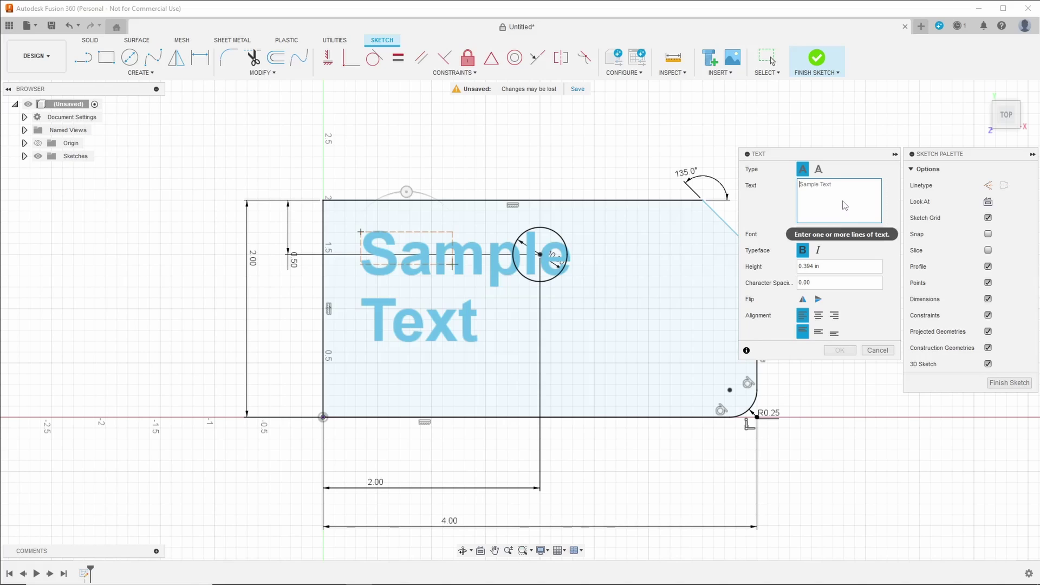
pyautogui.write('TOP')
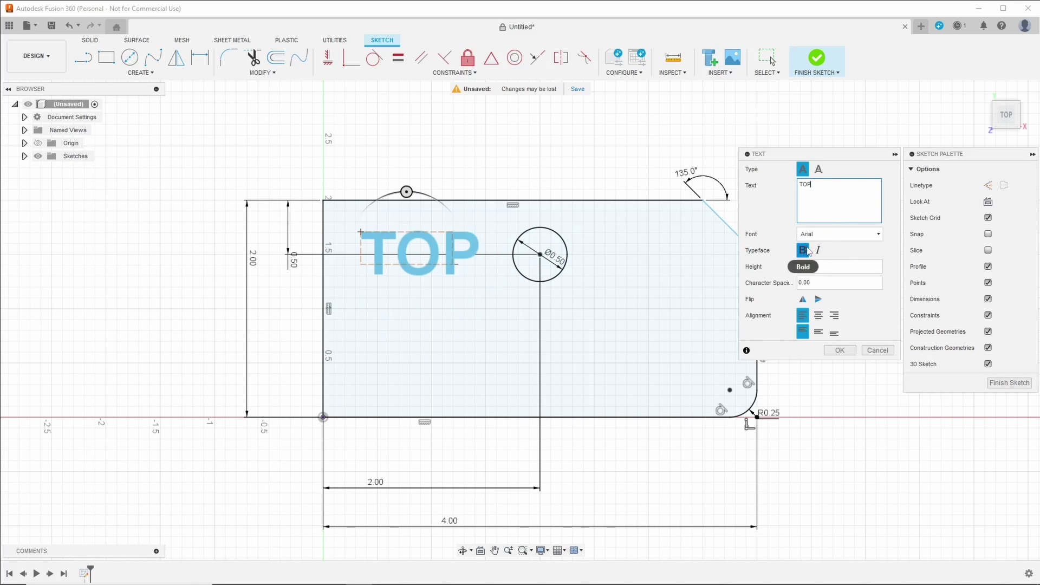
# Set the font of the TOP text to Bell MT
pyautogui.click(872, 236)
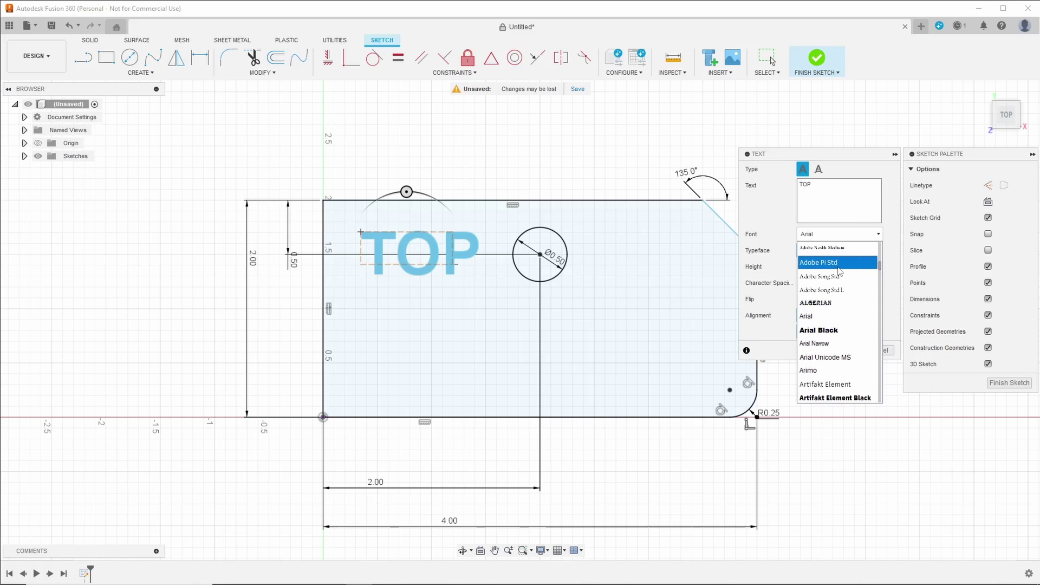
pyautogui.scroll(-2, 838, 324)
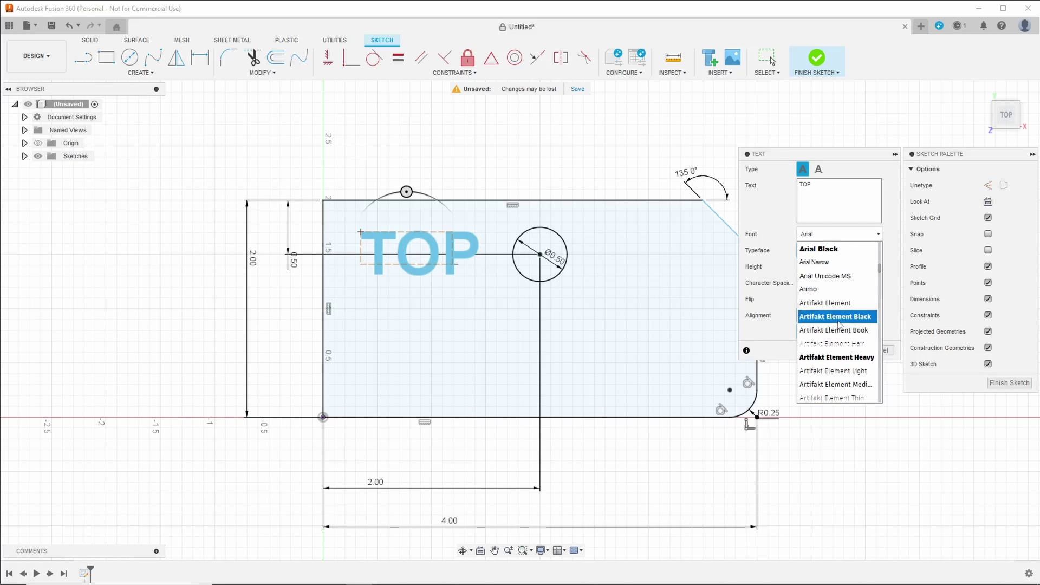
pyautogui.scroll(-8, 838, 325)
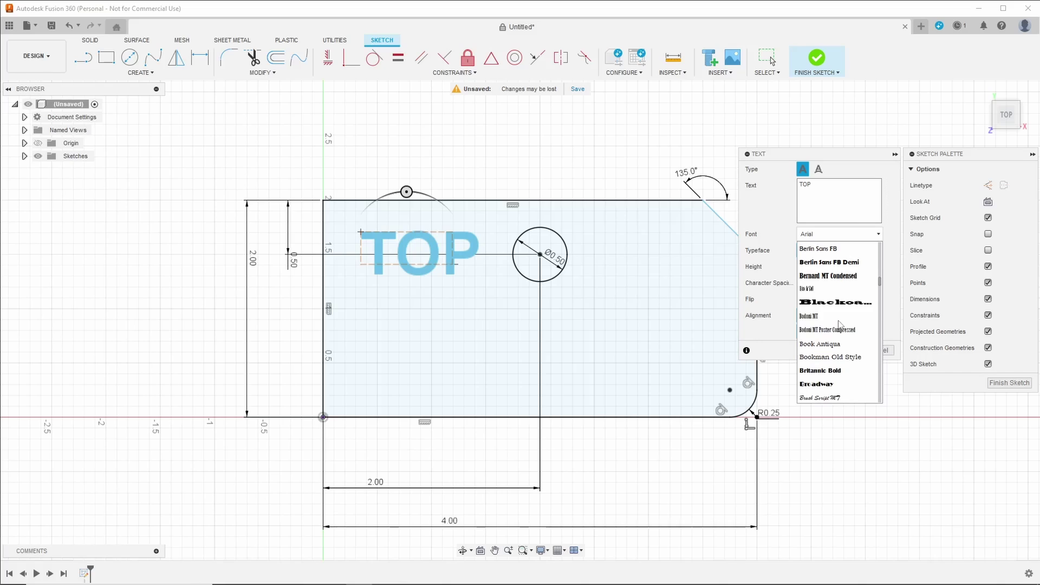
pyautogui.scroll(3, 839, 277)
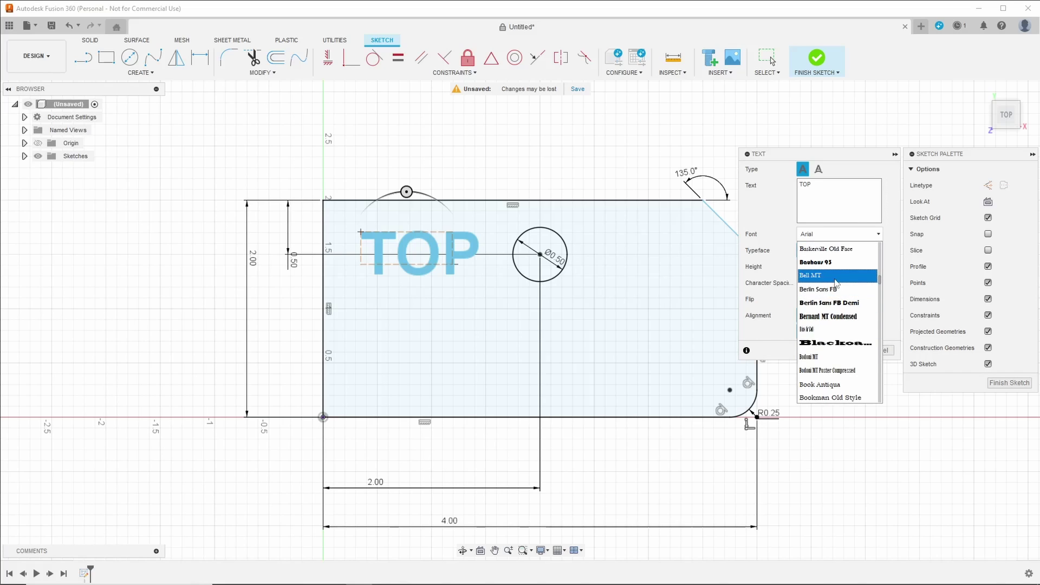
pyautogui.click(836, 277)
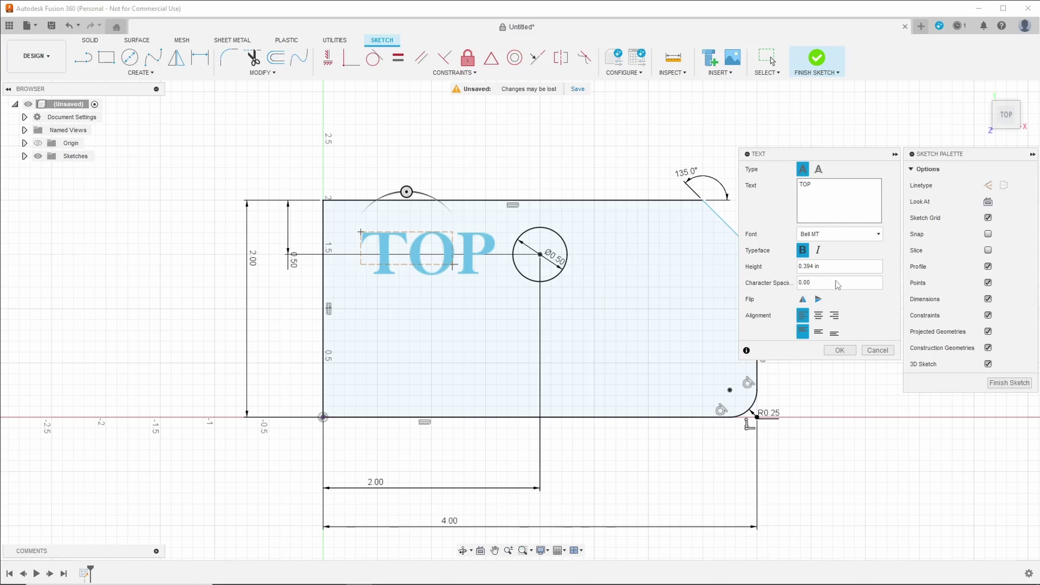
# Move the TOP text by about -0.105 in in X and -0.015 in in Y, and finish the sketch
pyautogui.press('m')
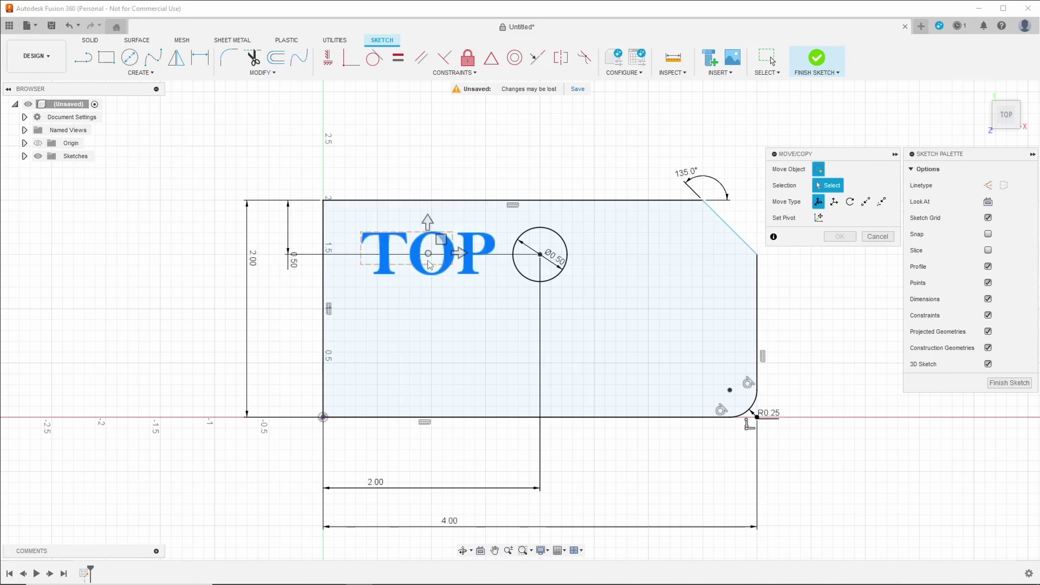
pyautogui.click(426, 257)
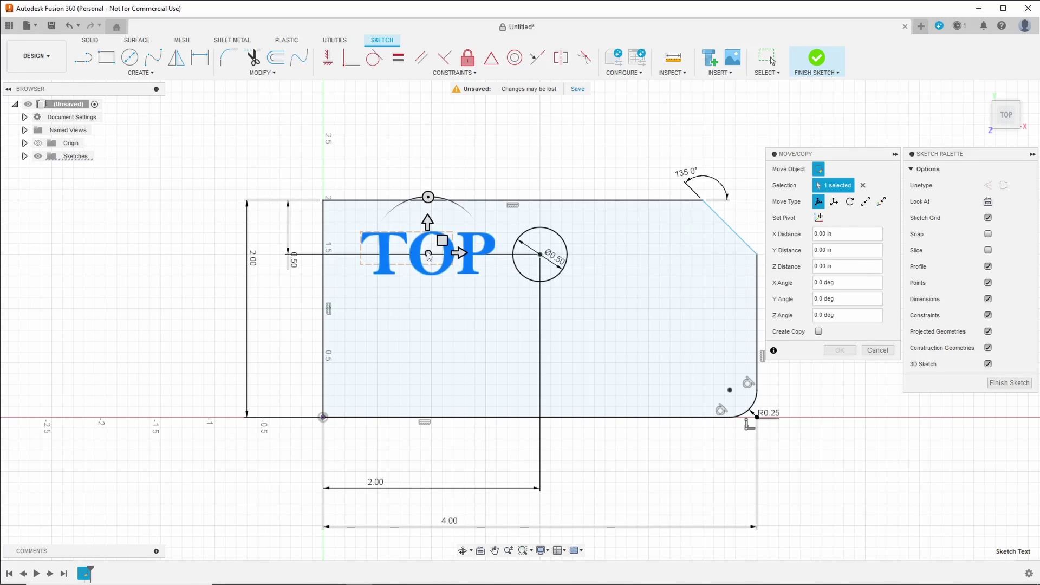
pyautogui.moveTo(428, 254); pyautogui.dragTo(416, 255)
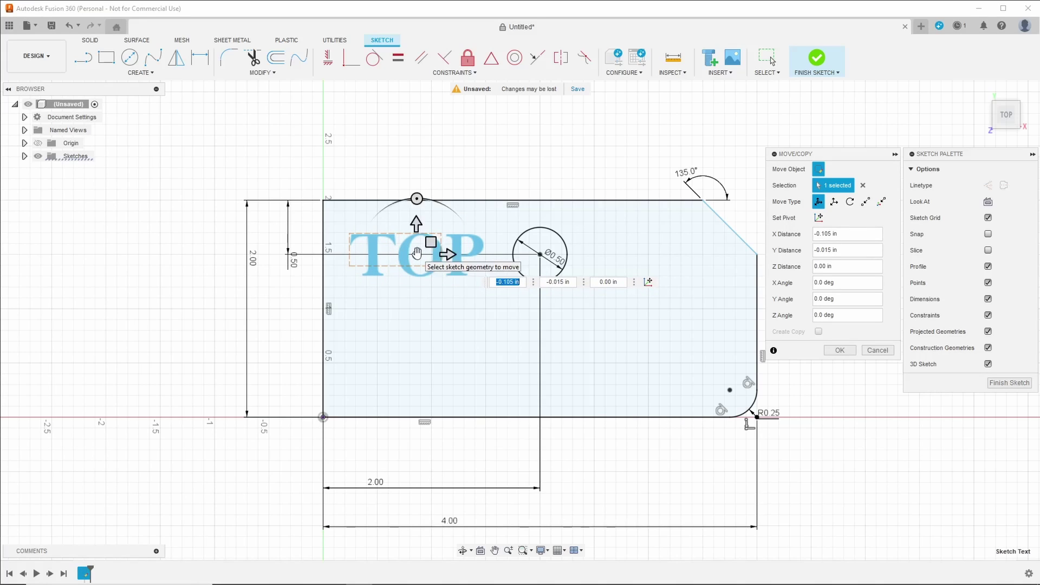
pyautogui.click(845, 351)
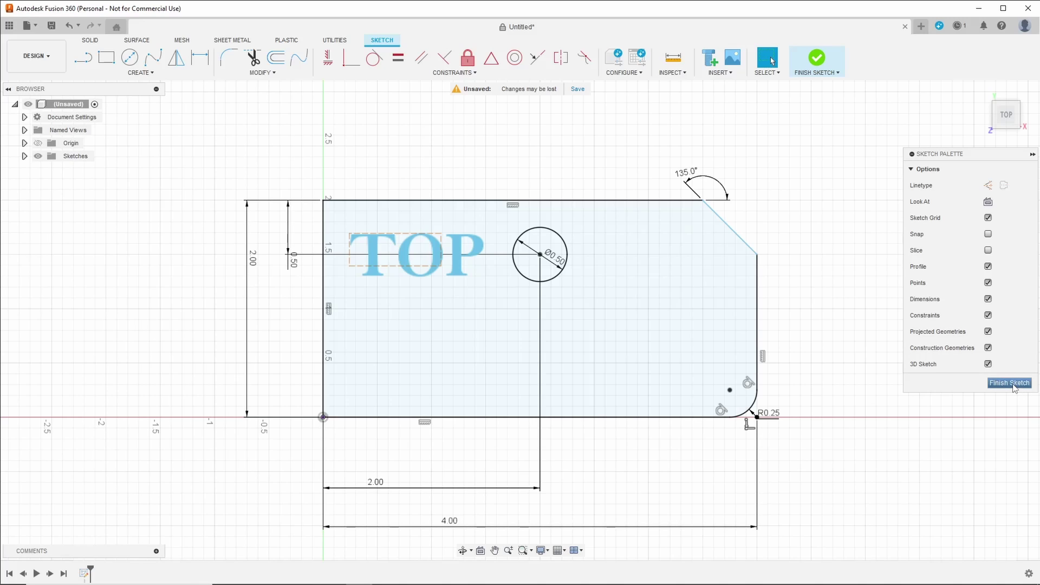
pyautogui.click(1011, 383)
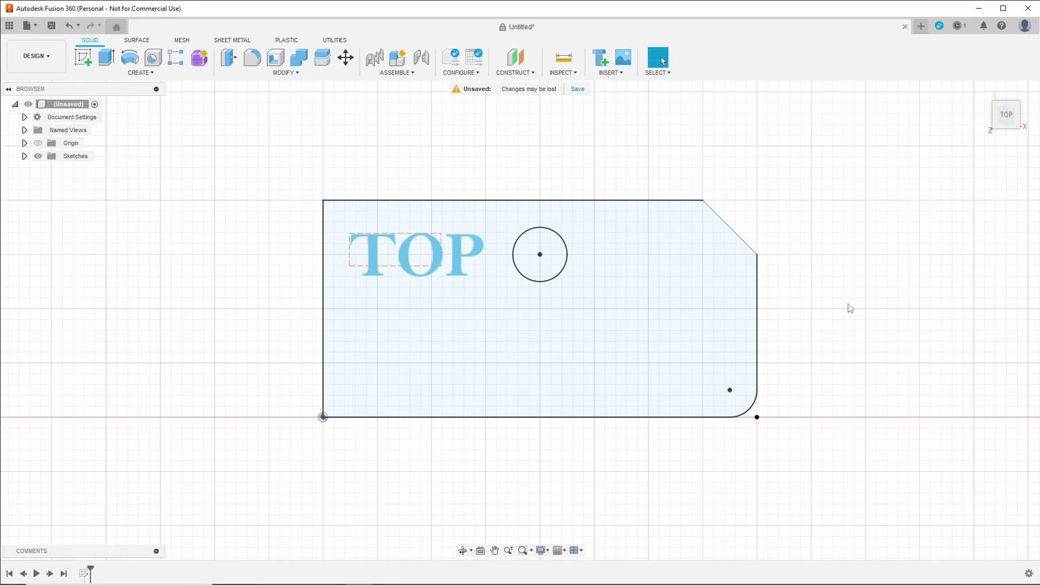
# Extrude the plate profile around the hole 1 in upward as a new body
pyautogui.keyDown('shift'); pyautogui.moveTo(845, 320); pyautogui.dragTo(845, 239, button='middle'); pyautogui.keyUp('shift')
pyautogui.scroll(5, 848, 249)
pyautogui.scroll(-5, 846, 278)
pyautogui.moveTo(977, 272)
pyautogui.keyDown('shift'); pyautogui.mouseDown(button='middle')
pyautogui.moveTo(979, 295)
pyautogui.moveTo(983, 258)
pyautogui.moveTo(903, 278)
pyautogui.mouseUp(button='middle'); pyautogui.keyUp('shift')
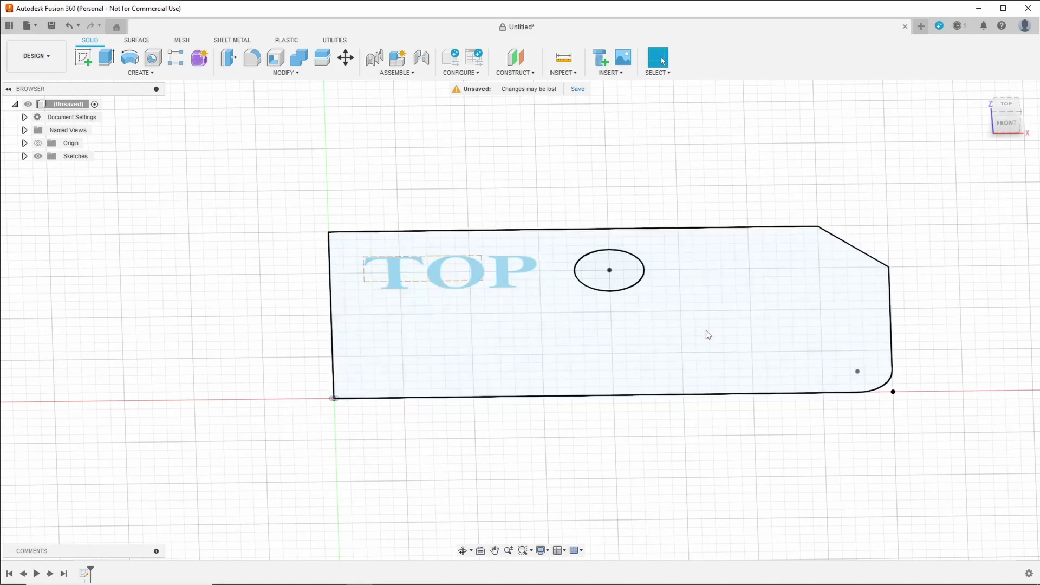
pyautogui.click(718, 352)
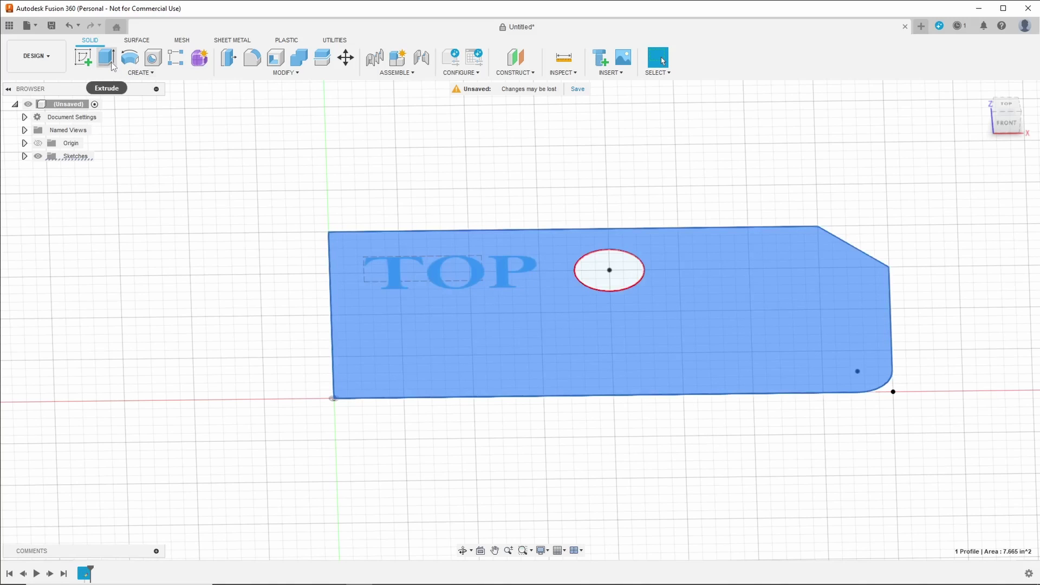
pyautogui.click(140, 72)
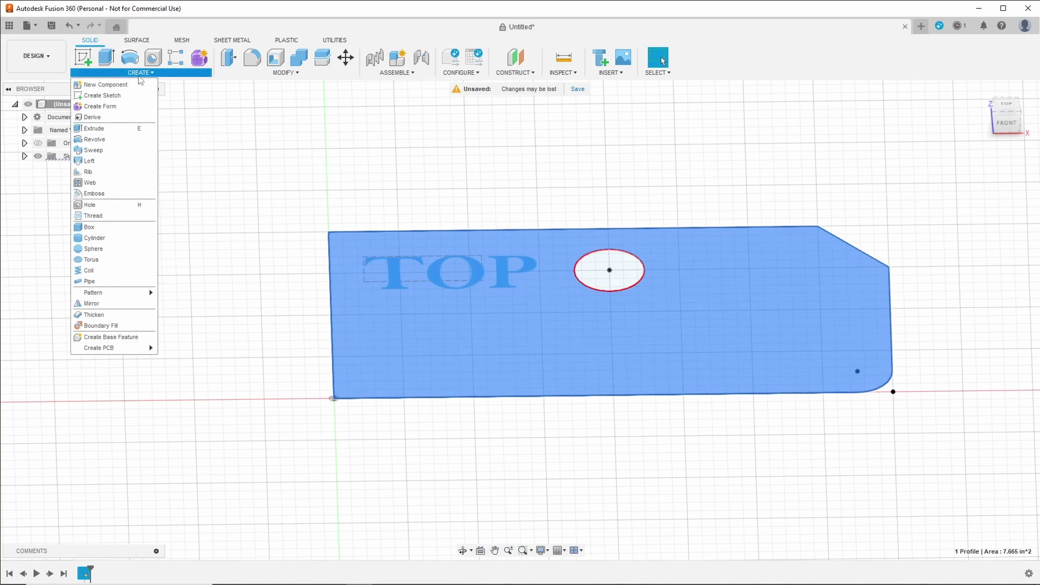
pyautogui.click(128, 128)
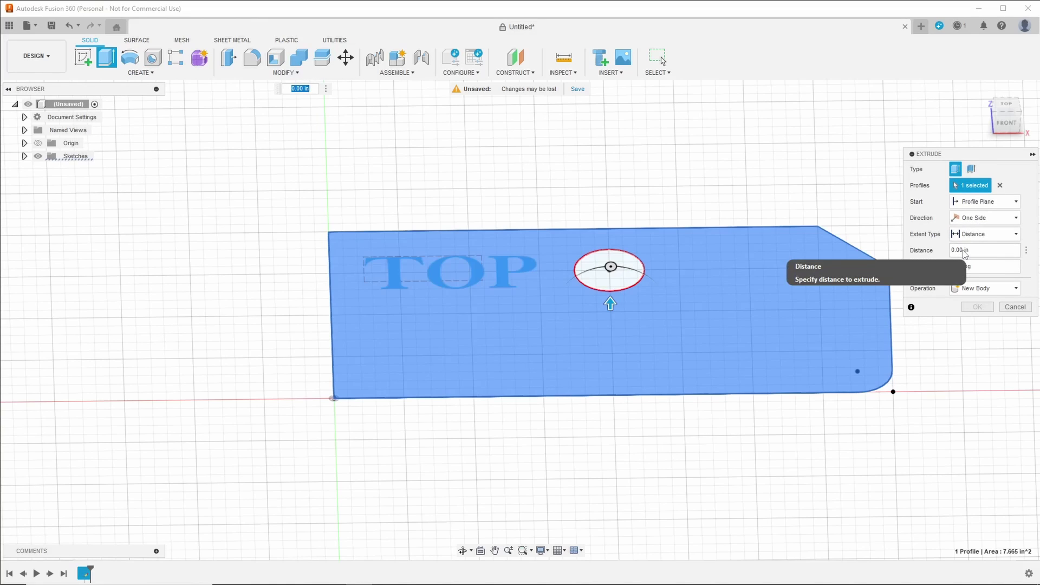
pyautogui.moveTo(963, 253); pyautogui.dragTo(946, 253)
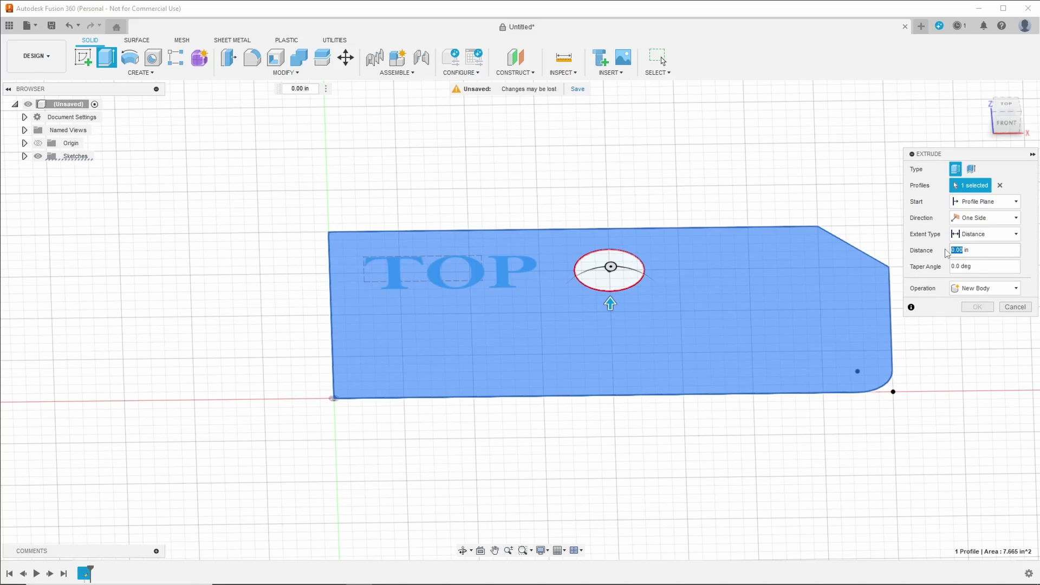
pyautogui.write('1')
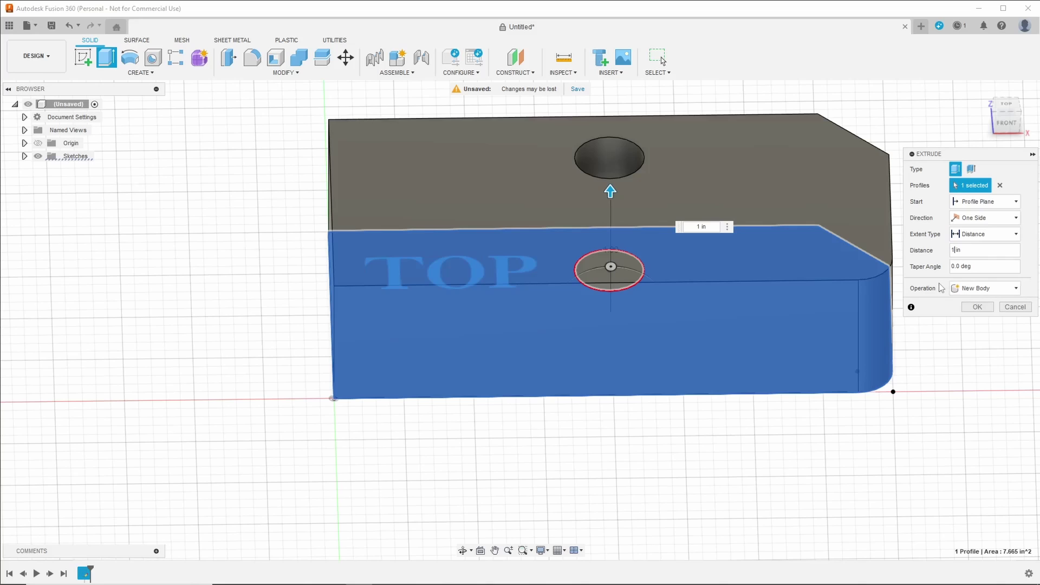
pyautogui.press('Return')
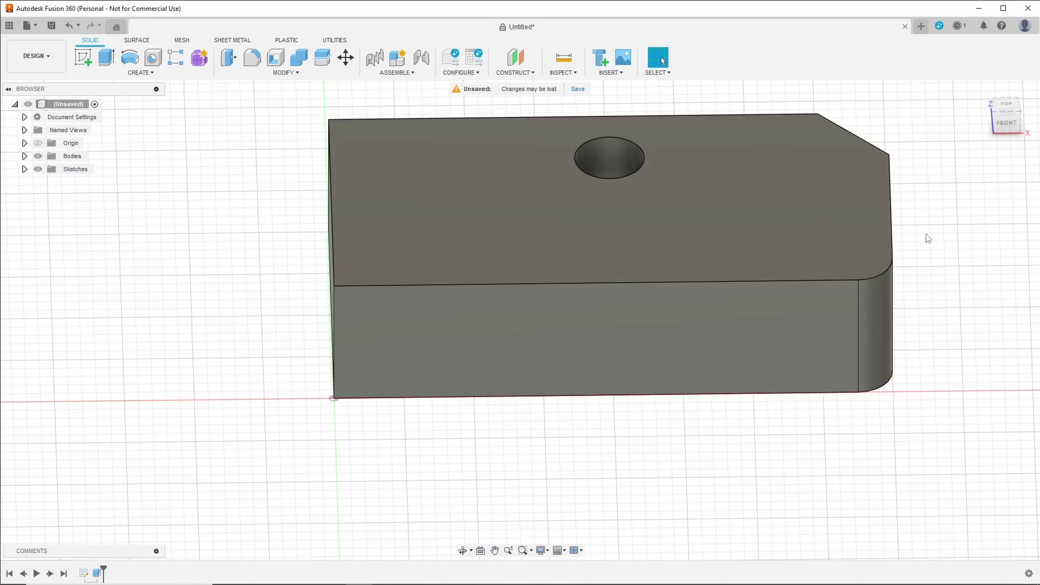
# Turn the visibility of Sketch1, which holds the TOP text, back on beneath the extruded plate
pyautogui.moveTo(928, 220)
pyautogui.keyDown('shift'); pyautogui.mouseDown(button='middle')
pyautogui.moveTo(933, 281)
pyautogui.moveTo(917, 284)
pyautogui.moveTo(926, 232)
pyautogui.mouseUp(button='middle'); pyautogui.keyUp('shift')
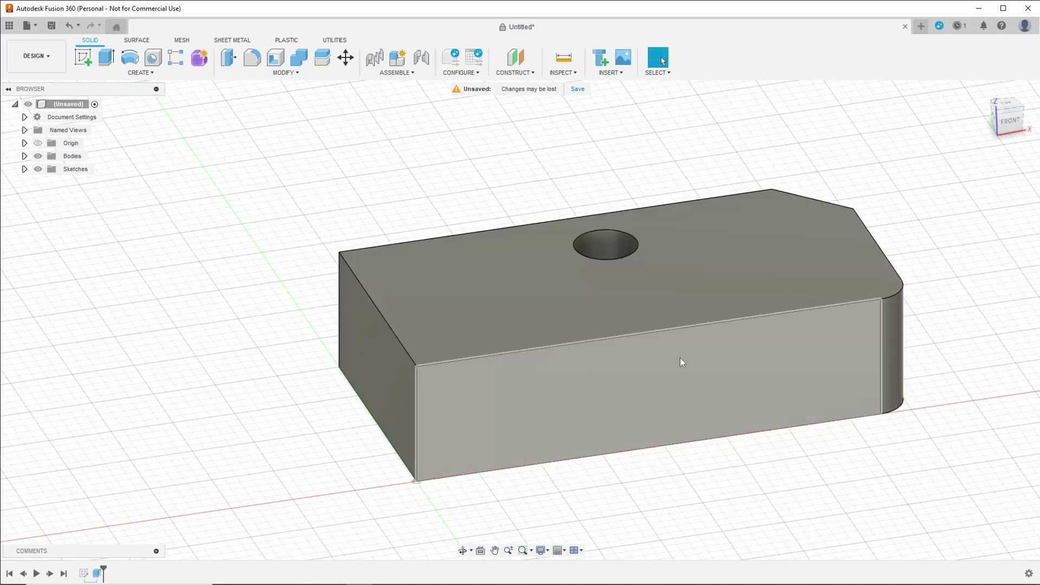
pyautogui.keyDown('shift'); pyautogui.moveTo(959, 261); pyautogui.dragTo(954, 287, button='middle'); pyautogui.keyUp('shift')
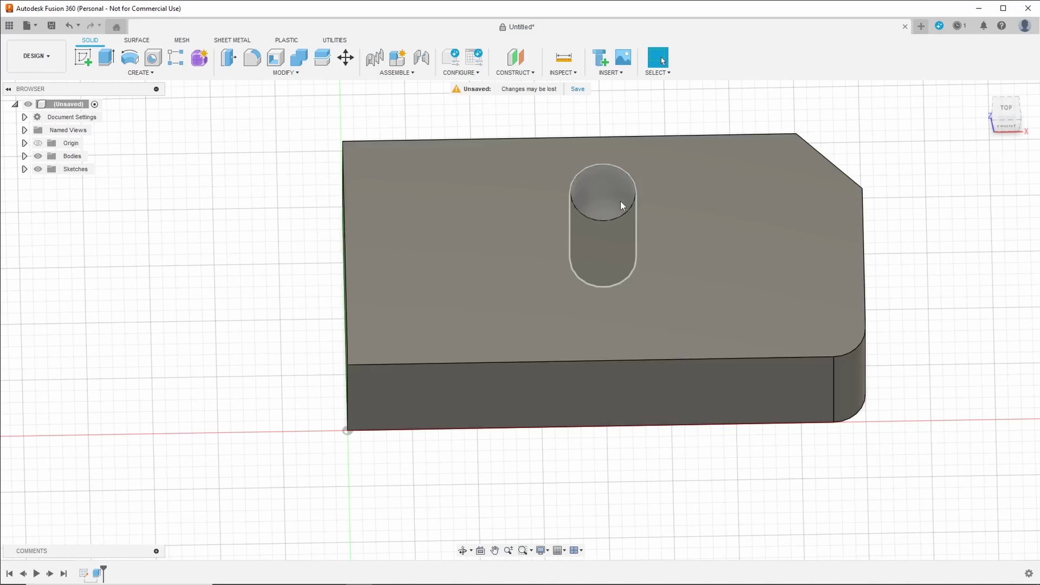
pyautogui.keyDown('shift'); pyautogui.moveTo(928, 220); pyautogui.dragTo(938, 195, button='middle'); pyautogui.keyUp('shift')
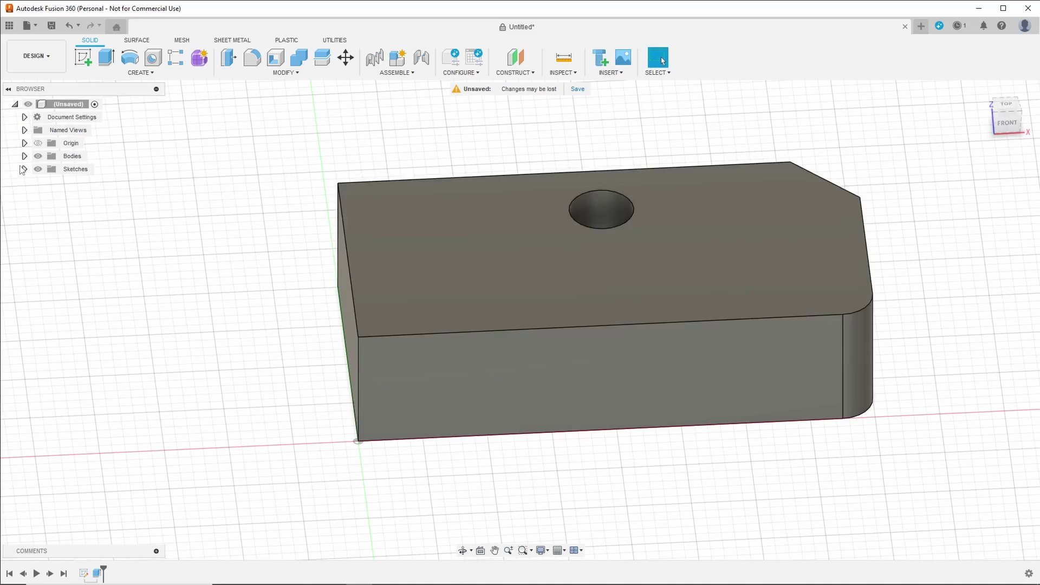
pyautogui.keyDown('shift'); pyautogui.moveTo(182, 299); pyautogui.dragTo(174, 228, button='middle'); pyautogui.keyUp('shift')
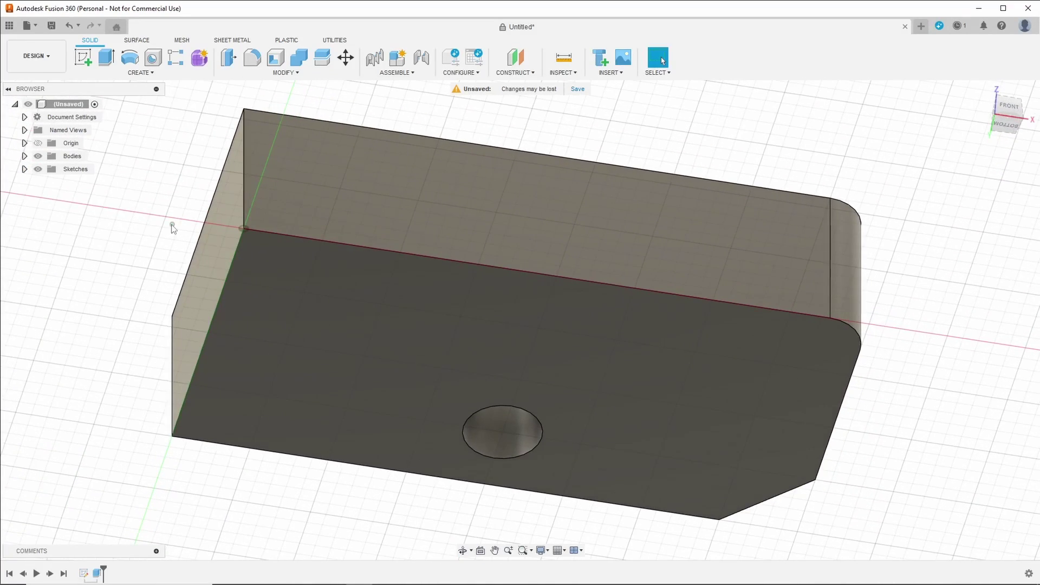
pyautogui.click(24, 170)
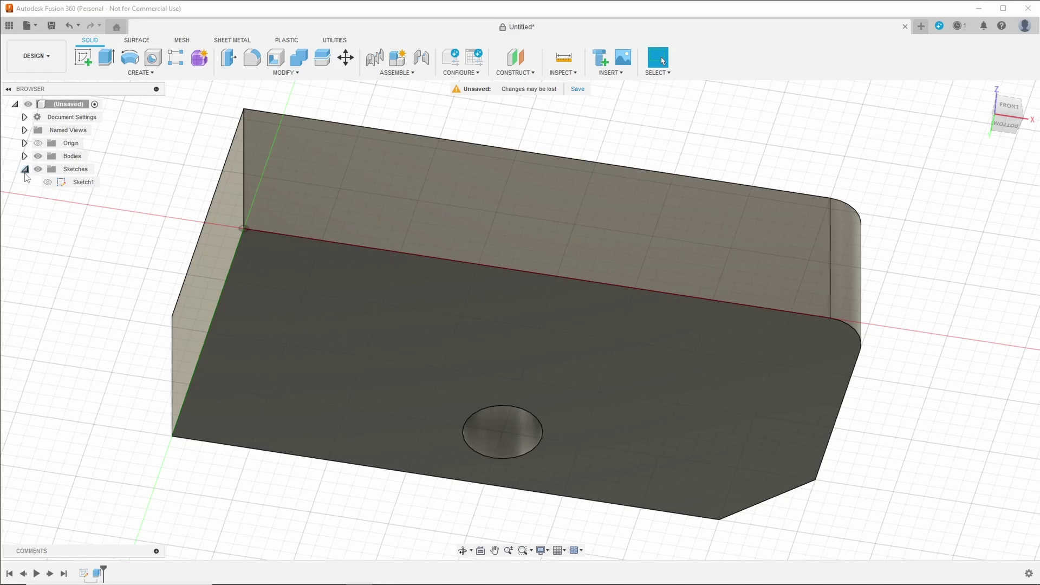
pyautogui.click(57, 184)
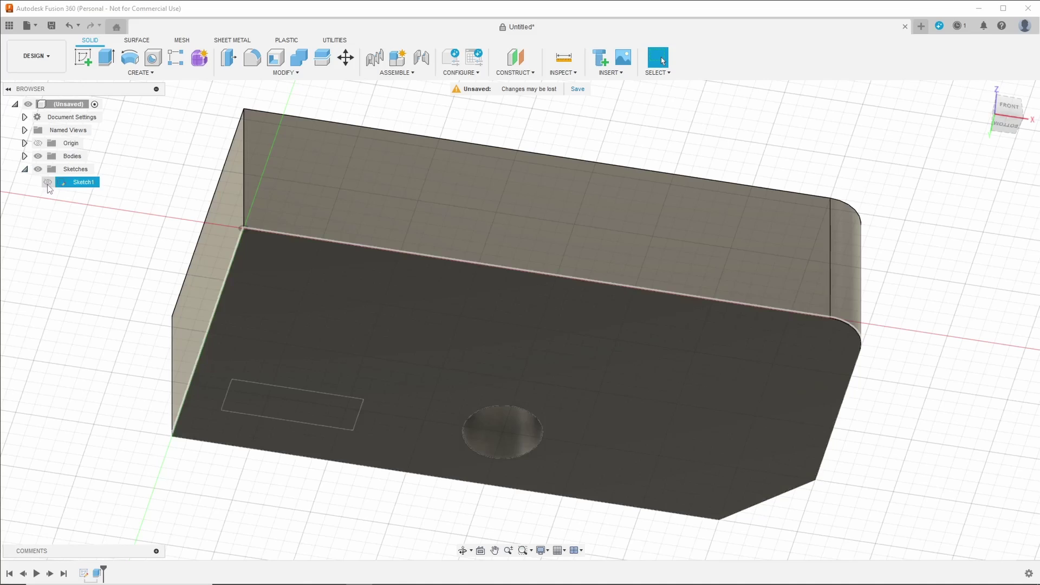
pyautogui.click(48, 183)
pyautogui.click(48, 182)
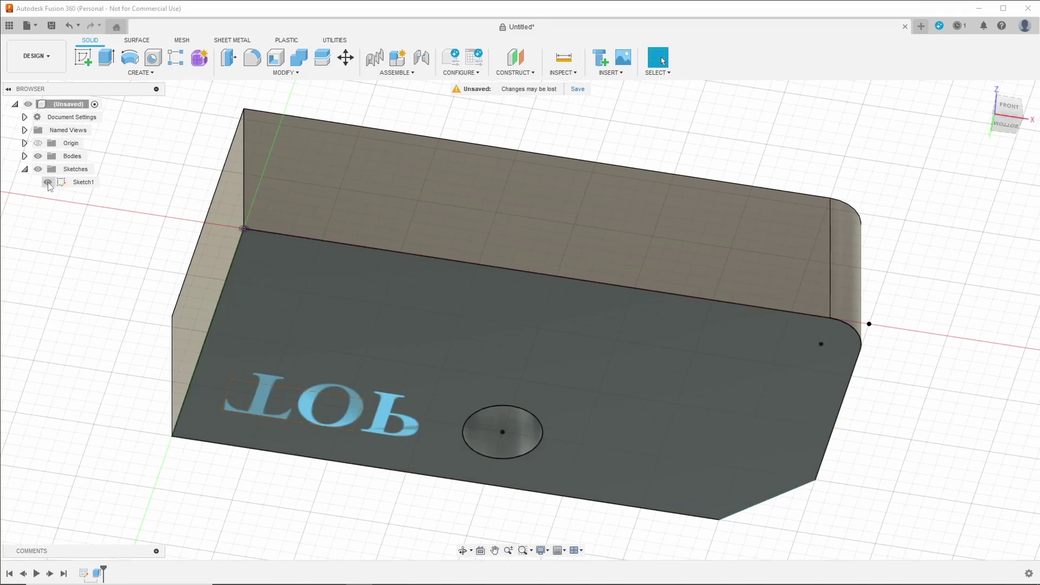
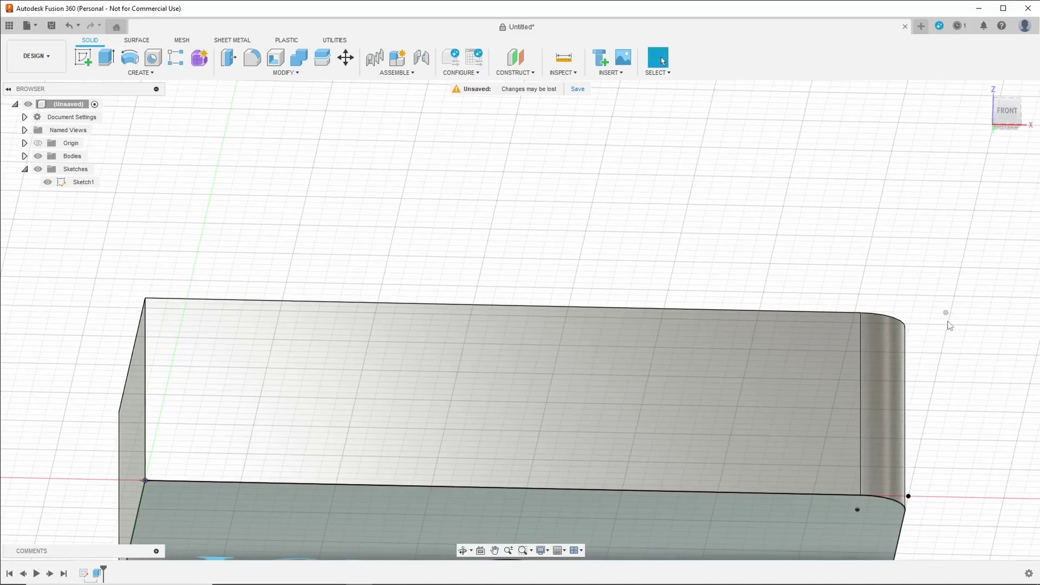
# Start an Emboss with the TOP sketch text as the profile and the plate's upper face as the target face
pyautogui.moveTo(945, 309); pyautogui.dragTo(945, 225, button='middle')
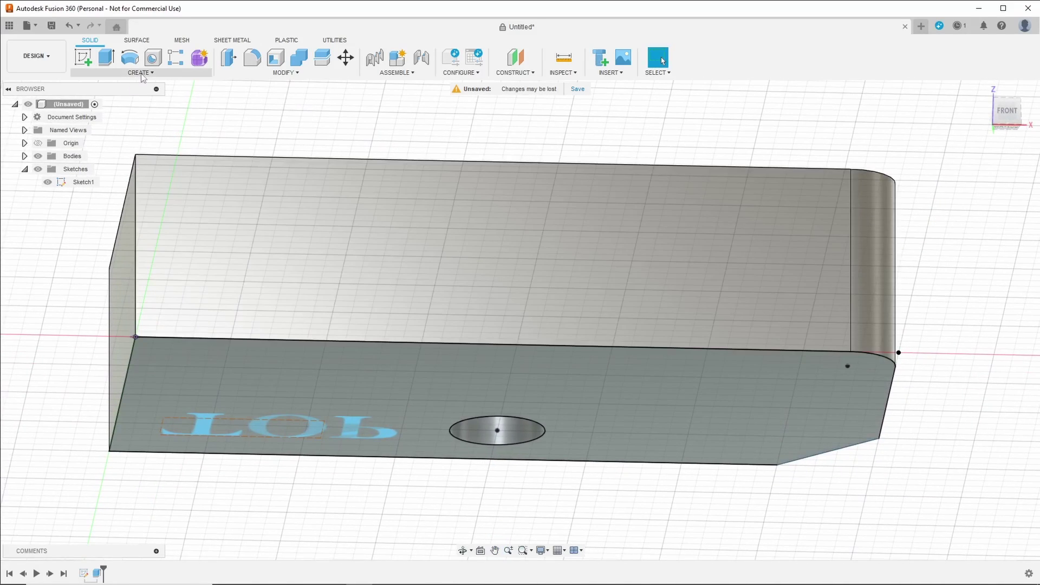
pyautogui.click(142, 73)
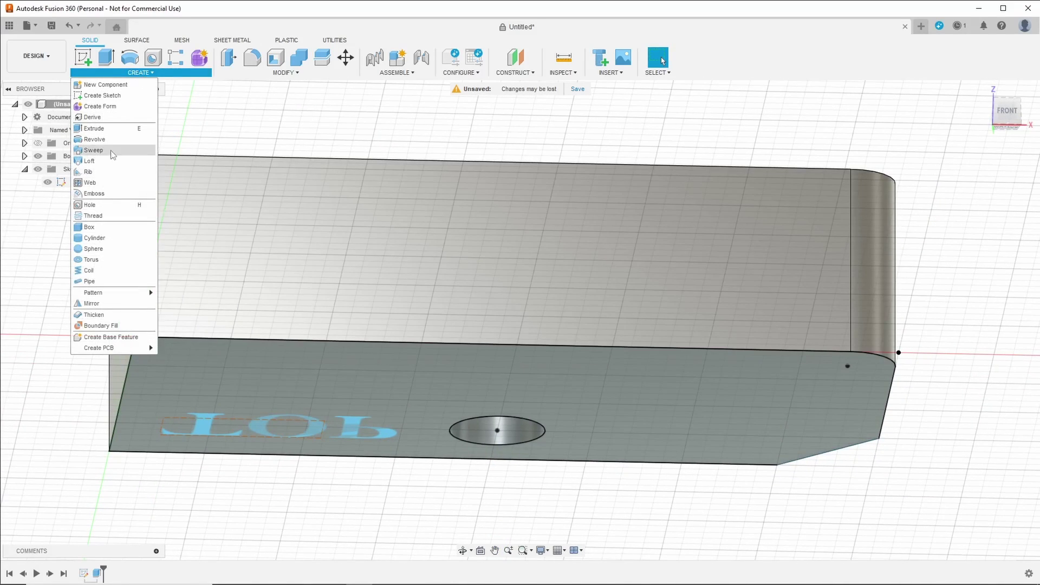
pyautogui.click(95, 193)
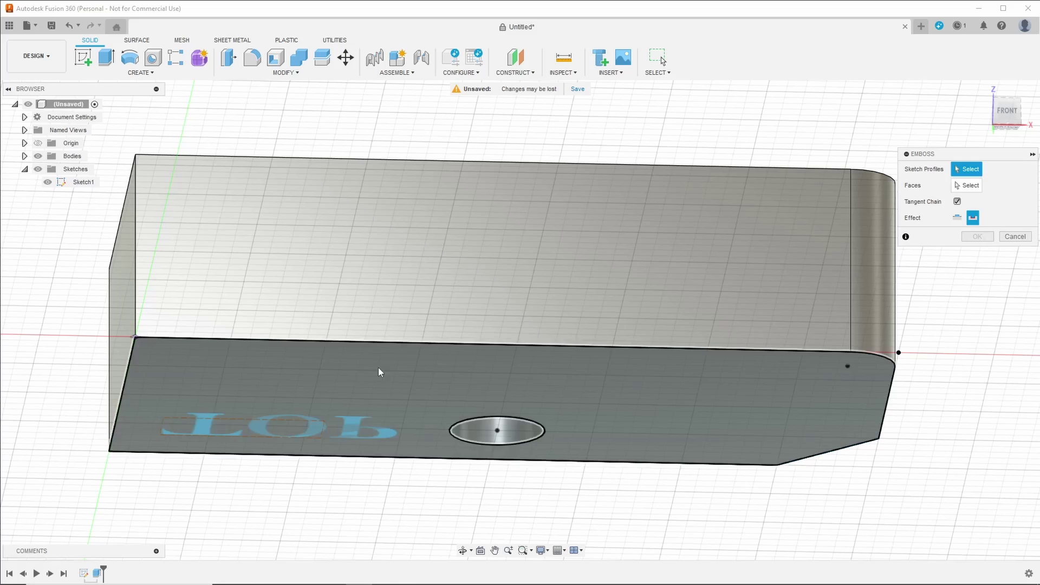
pyautogui.click(204, 428)
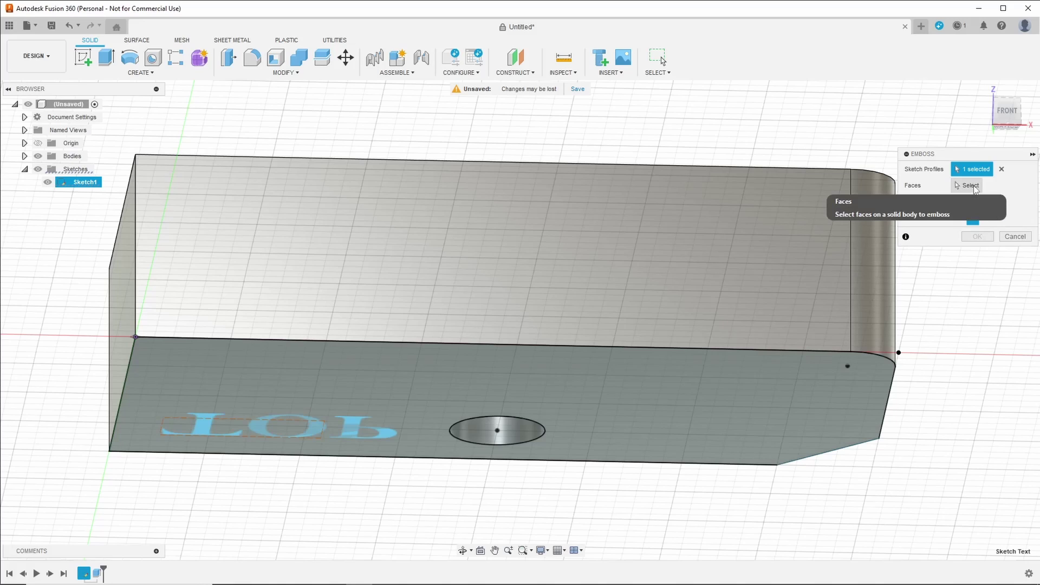
pyautogui.click(967, 187)
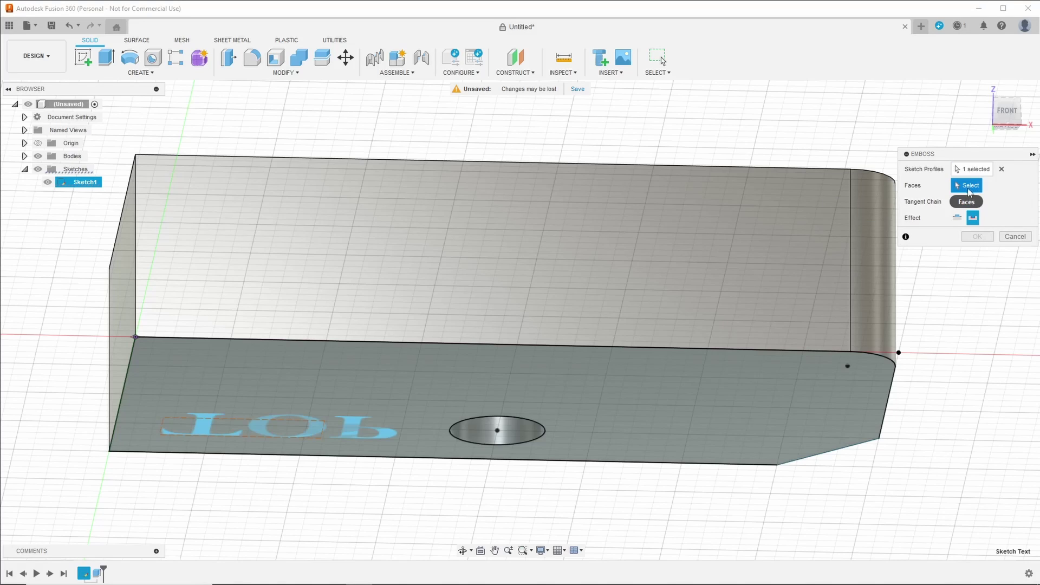
pyautogui.keyDown('shift'); pyautogui.moveTo(853, 146); pyautogui.dragTo(849, 179, button='middle'); pyautogui.keyUp('shift')
pyautogui.scroll(2, 379, 146)
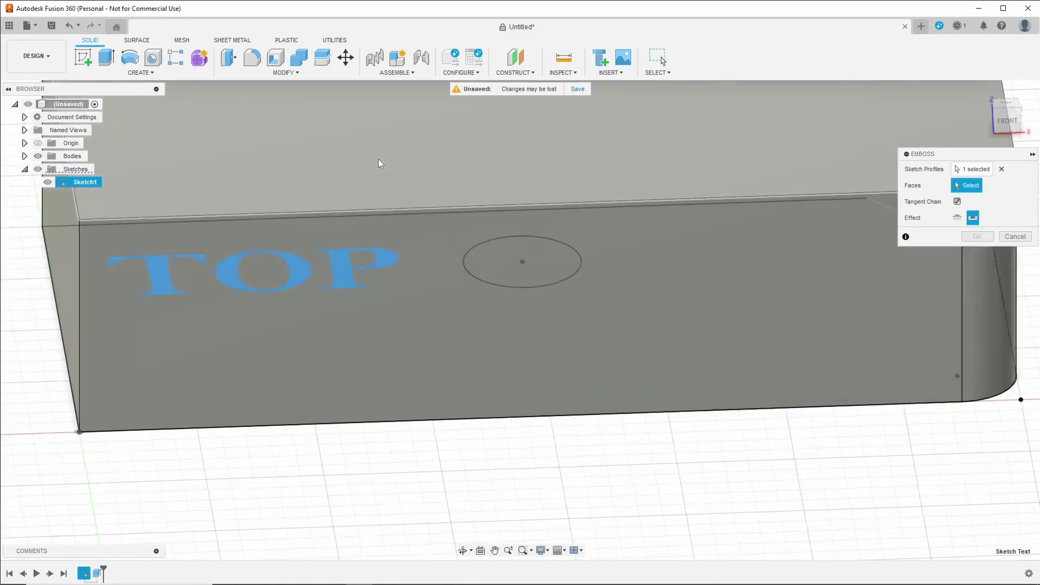
pyautogui.scroll(-2, 390, 183)
pyautogui.scroll(-4, 391, 184)
pyautogui.scroll(6, 552, 311)
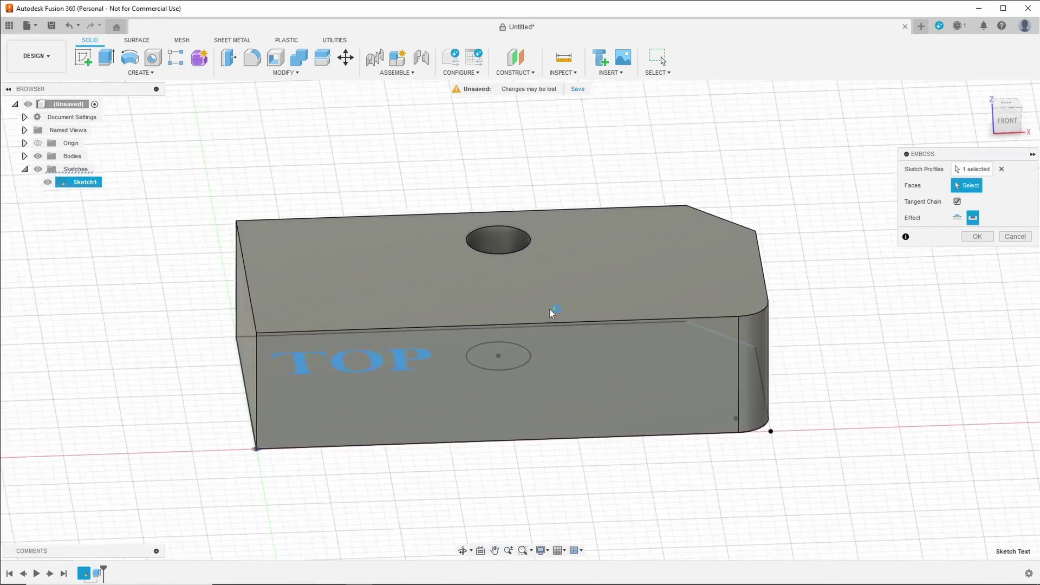
pyautogui.click(355, 222)
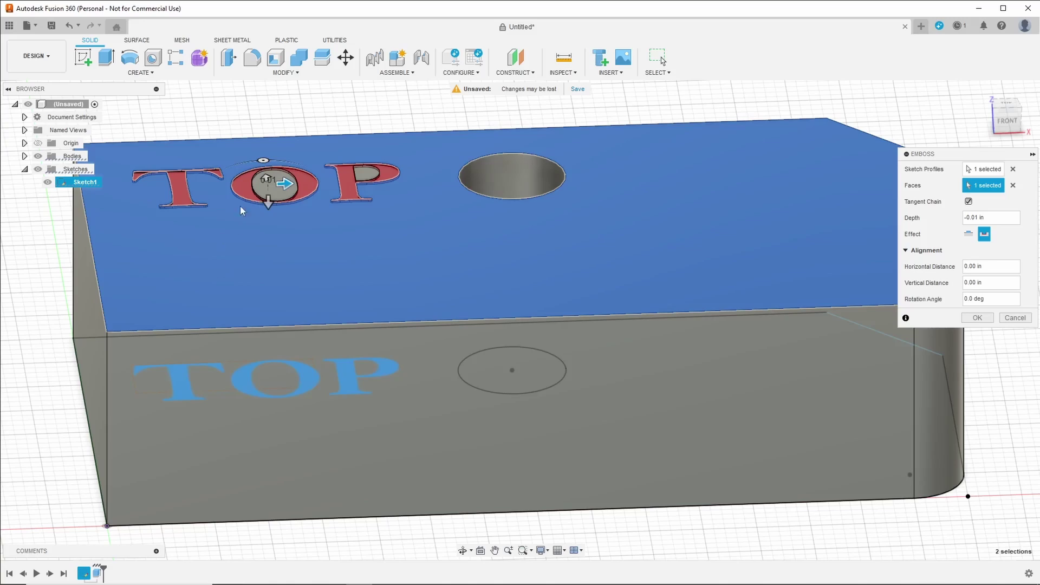
# Preview the raised effect for the TOP text, but complete the feature with the Deboss effect at a depth of -0.01 in
pyautogui.keyDown('shift'); pyautogui.moveTo(43, 296); pyautogui.dragTo(107, 270, button='middle'); pyautogui.keyUp('shift')
pyautogui.scroll(5, 314, 225)
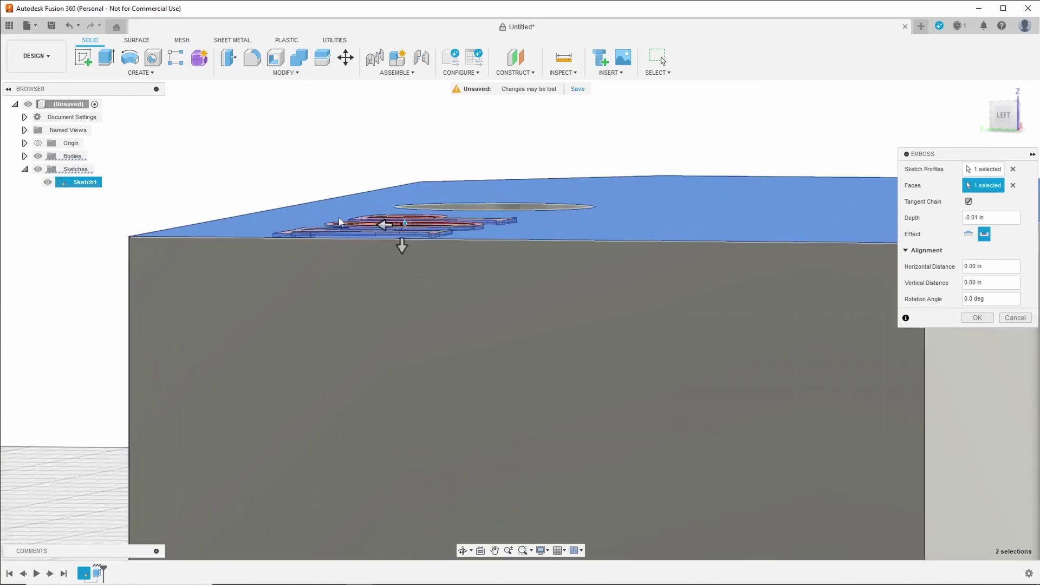
pyautogui.keyDown('shift'); pyautogui.moveTo(261, 158); pyautogui.dragTo(263, 159, button='middle'); pyautogui.keyUp('shift')
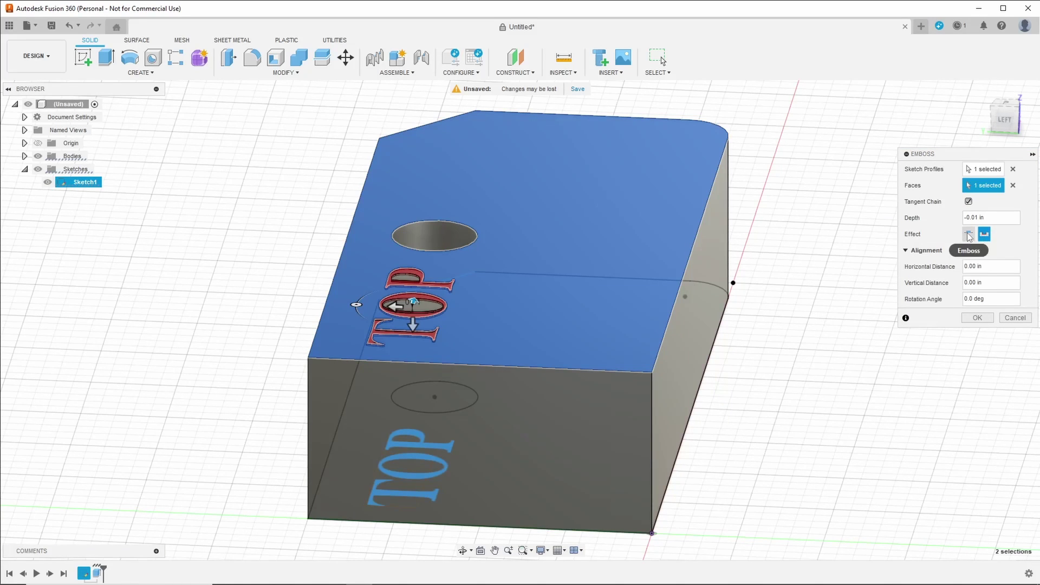
pyautogui.click(969, 234)
pyautogui.scroll(1, 252, 320)
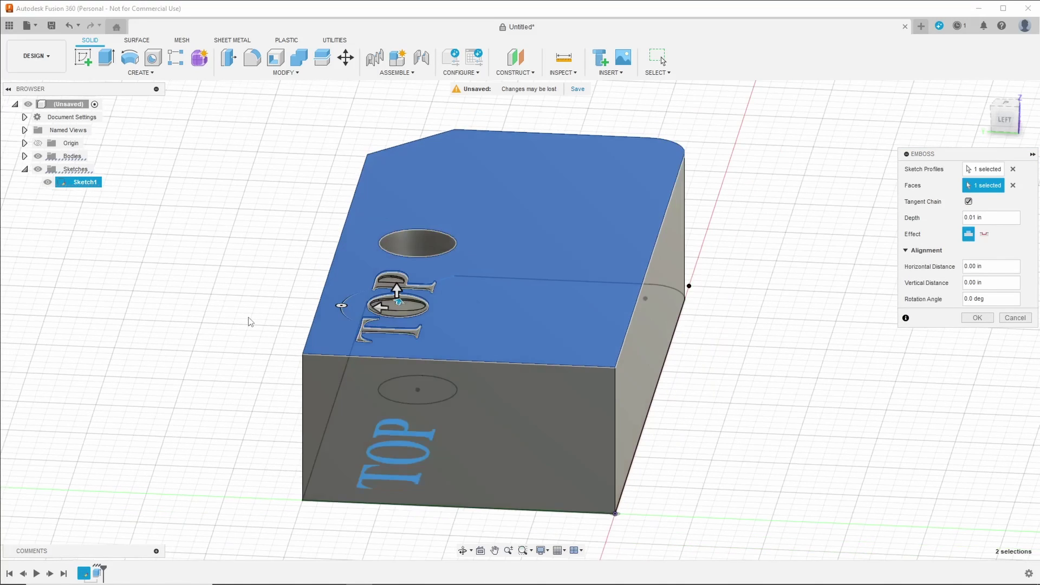
pyautogui.keyDown('shift'); pyautogui.moveTo(210, 322); pyautogui.dragTo(245, 310, button='middle'); pyautogui.keyUp('shift')
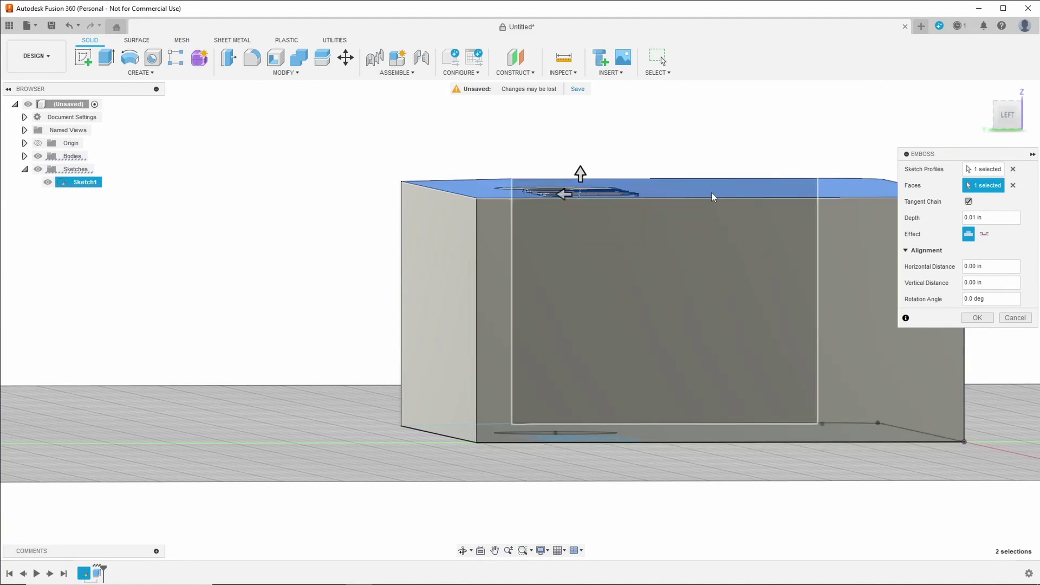
pyautogui.keyDown('shift'); pyautogui.moveTo(353, 242); pyautogui.dragTo(327, 254, button='middle'); pyautogui.keyUp('shift')
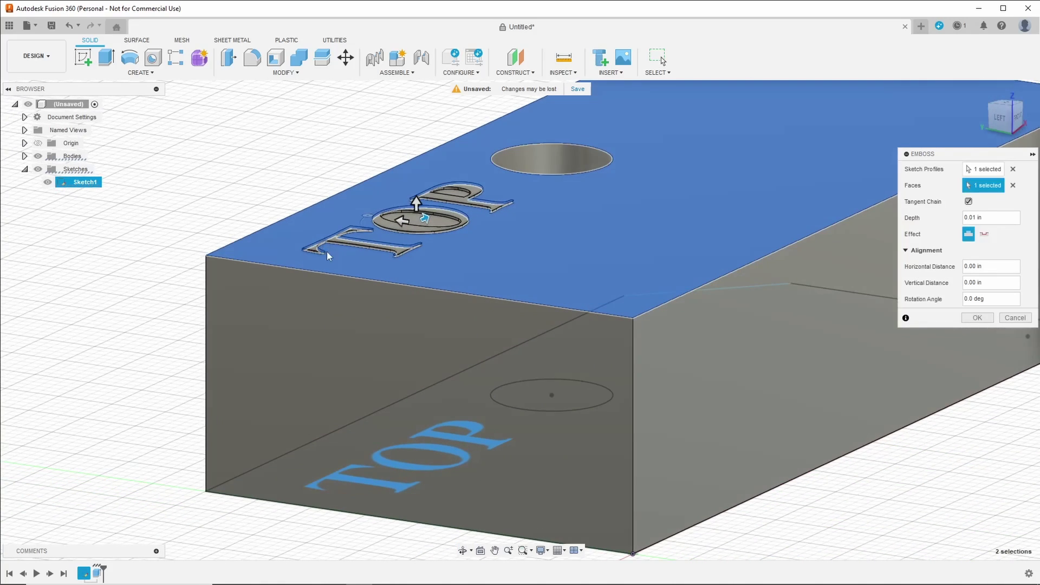
pyautogui.click(984, 234)
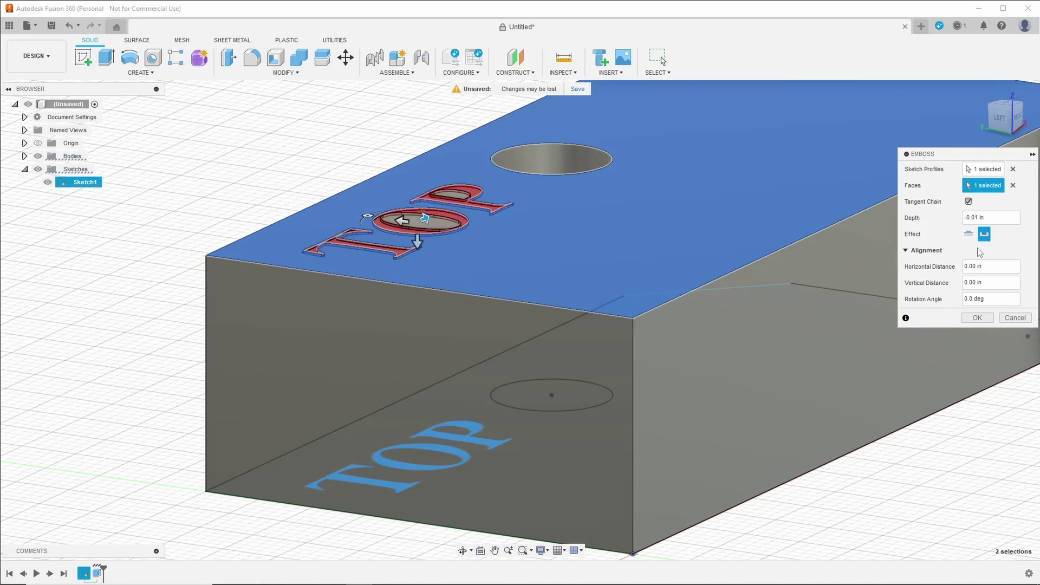
pyautogui.click(976, 318)
# Examine the recessed TOP lettering up close and the whole plate from several angles
pyautogui.scroll(2, 291, 231)
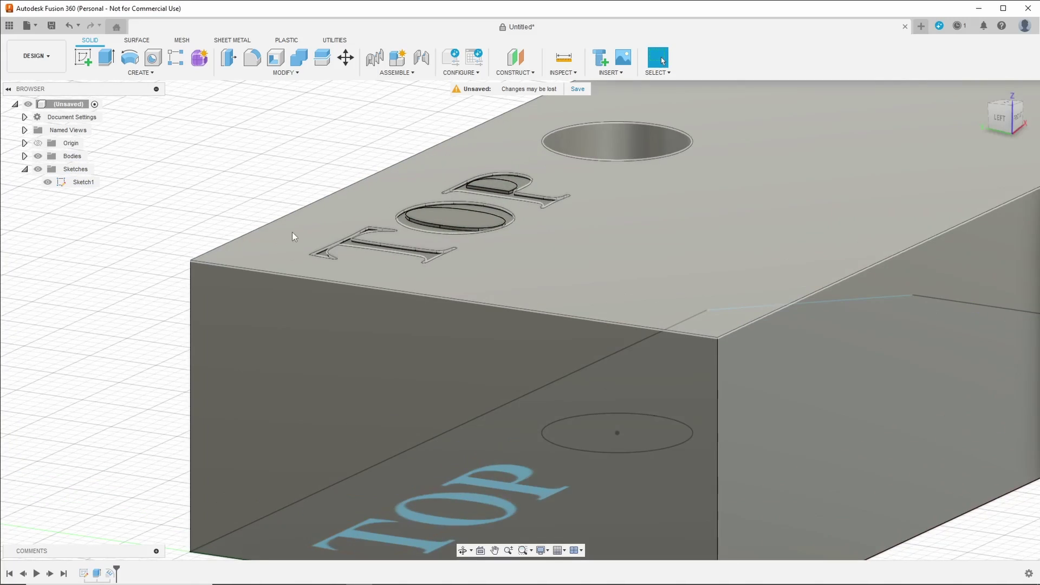
pyautogui.scroll(2, 292, 233)
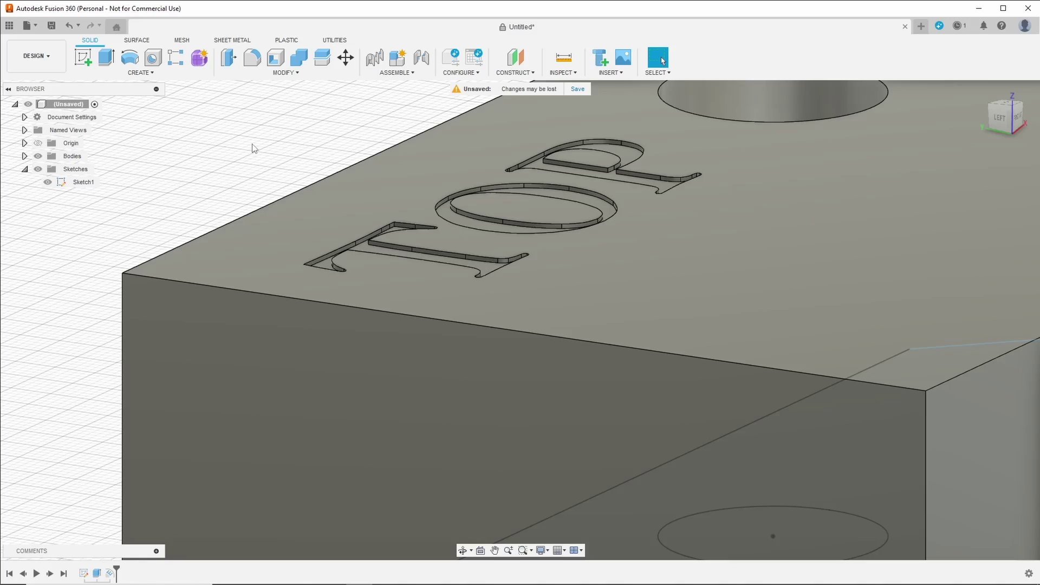
pyautogui.scroll(-3, 257, 157)
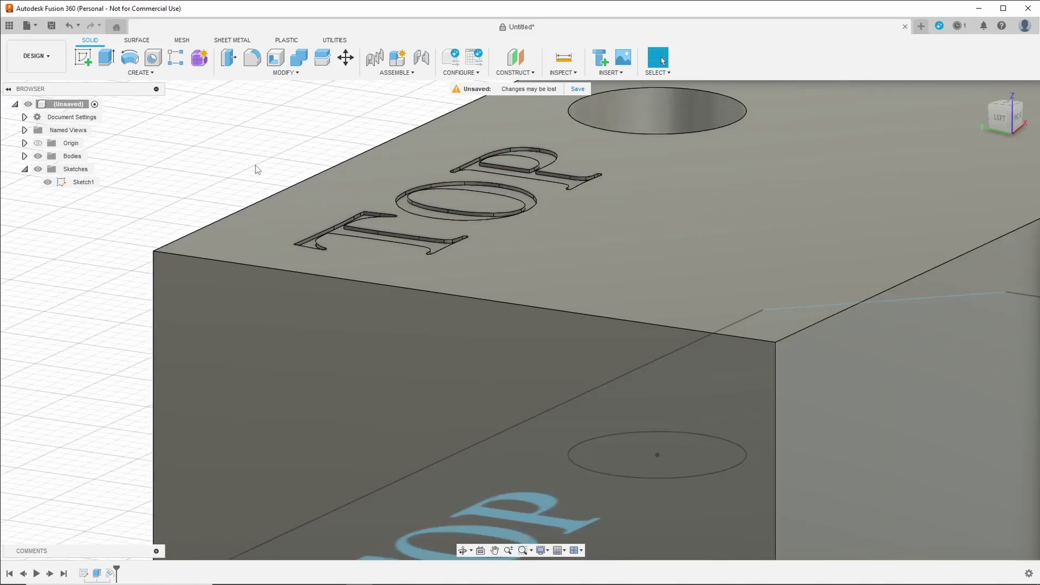
pyautogui.scroll(-2, 256, 169)
pyautogui.scroll(-3, 230, 195)
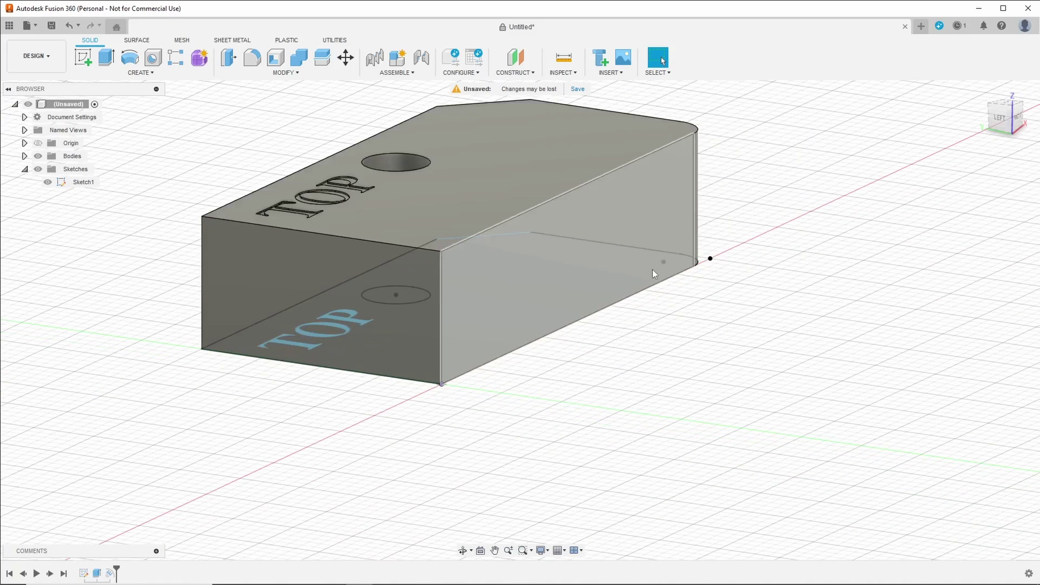
pyautogui.moveTo(799, 223); pyautogui.dragTo(763, 300, button='middle')
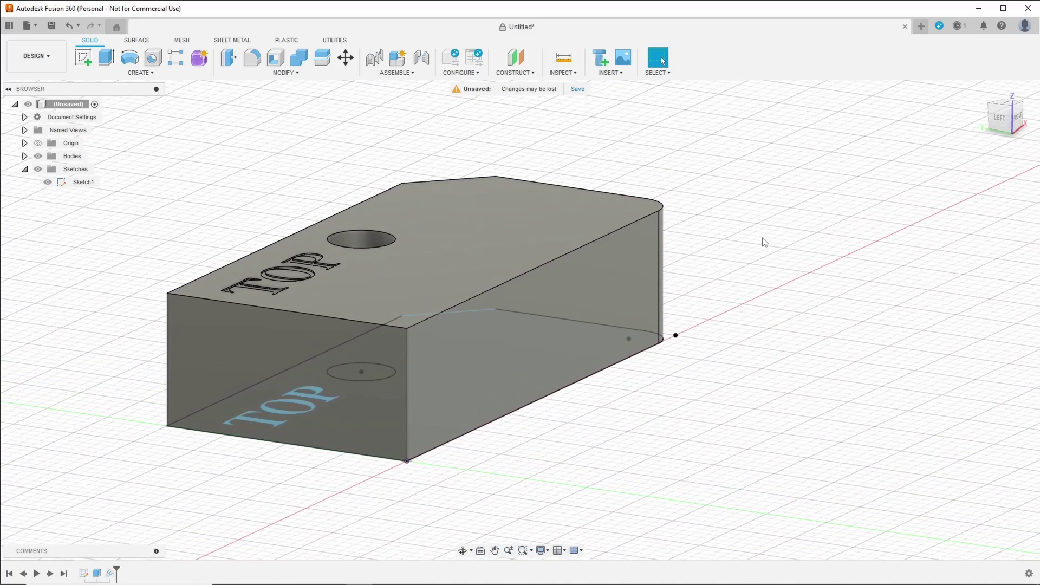
pyautogui.keyDown('shift'); pyautogui.moveTo(763, 242); pyautogui.dragTo(701, 271, button='middle'); pyautogui.keyUp('shift')
pyautogui.scroll(2, 845, 188)
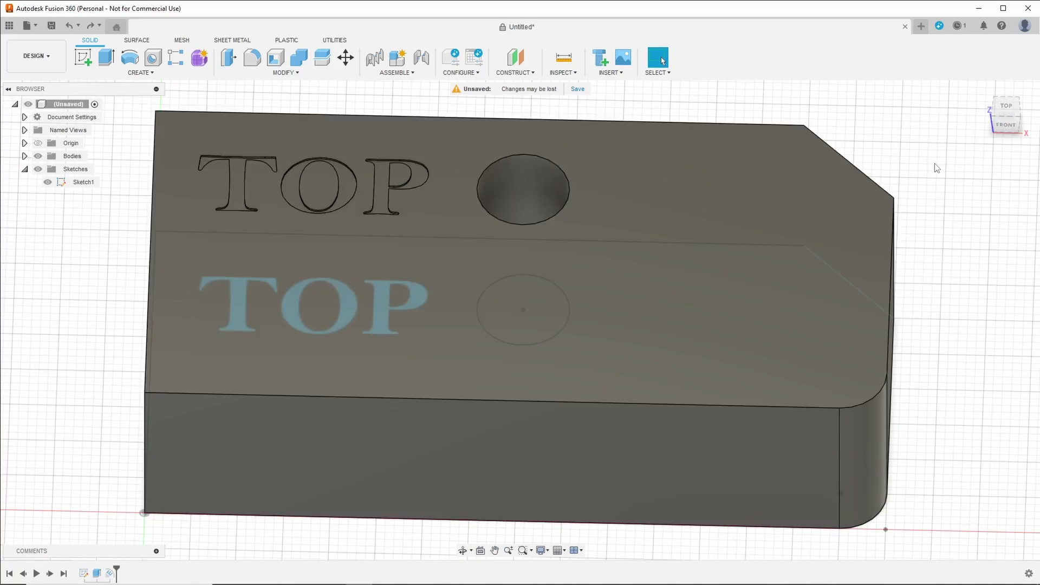
# Start a Hole on the plate's upper face and place its centre between the 0.5 in hole and the cut corner, level with that hole
pyautogui.moveTo(942, 191)
pyautogui.keyDown('shift'); pyautogui.mouseDown(button='middle')
pyautogui.moveTo(948, 174)
pyautogui.moveTo(952, 183)
pyautogui.mouseUp(button='middle'); pyautogui.keyUp('shift')
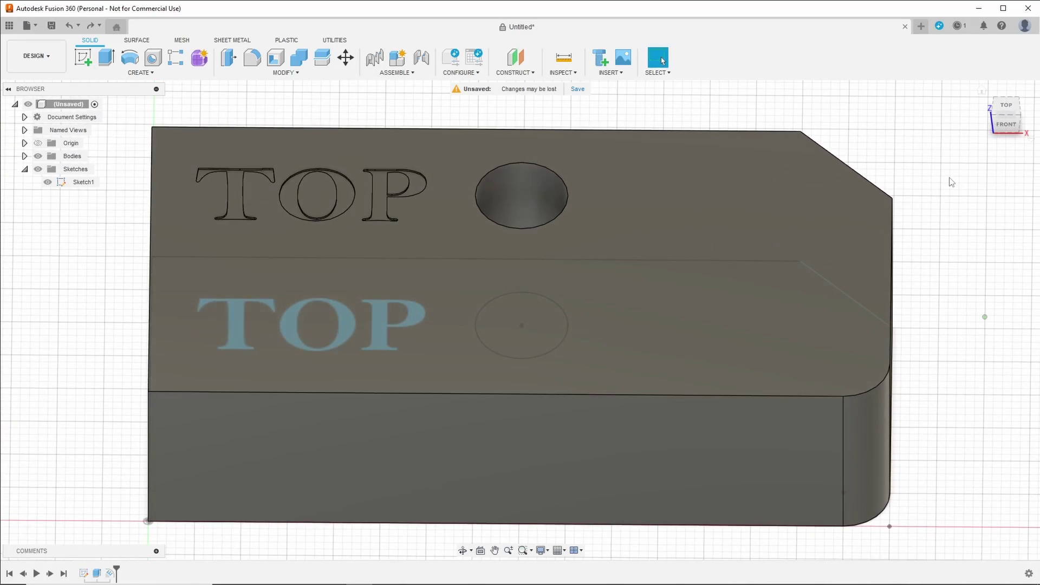
pyautogui.click(1007, 107)
pyautogui.scroll(-3, 964, 232)
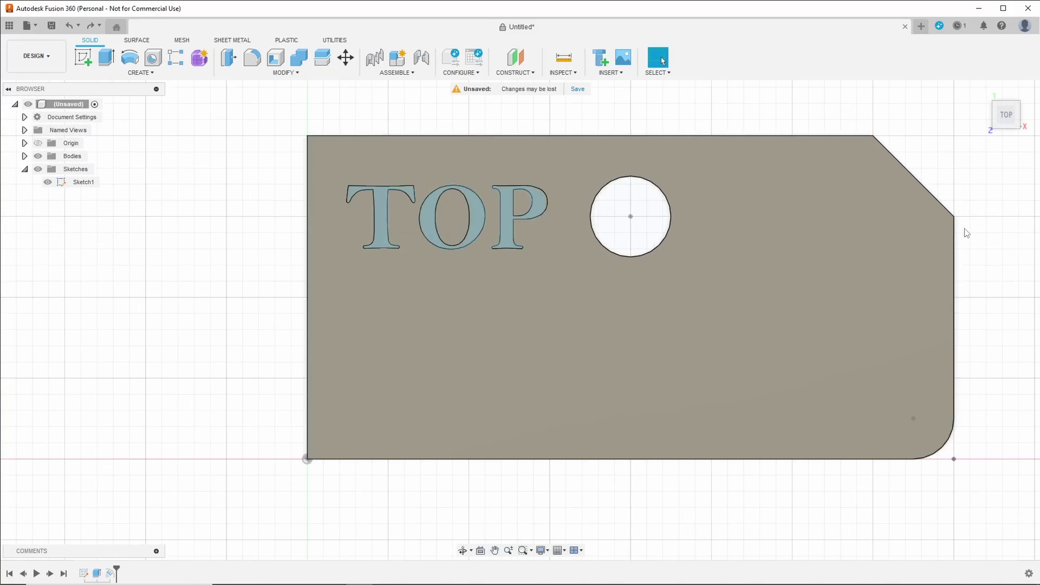
pyautogui.moveTo(967, 184); pyautogui.dragTo(840, 228, button='middle')
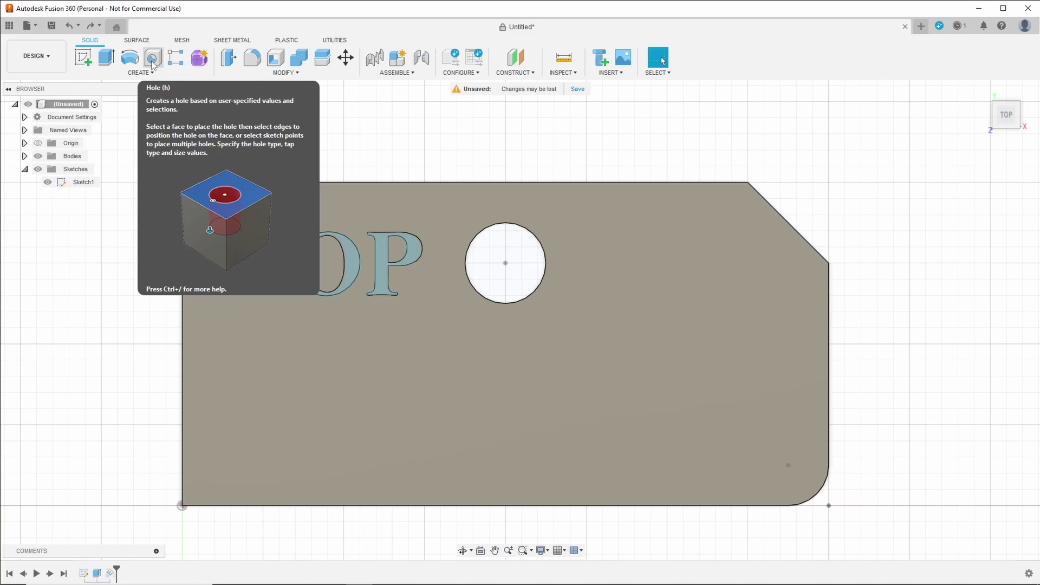
pyautogui.click(145, 74)
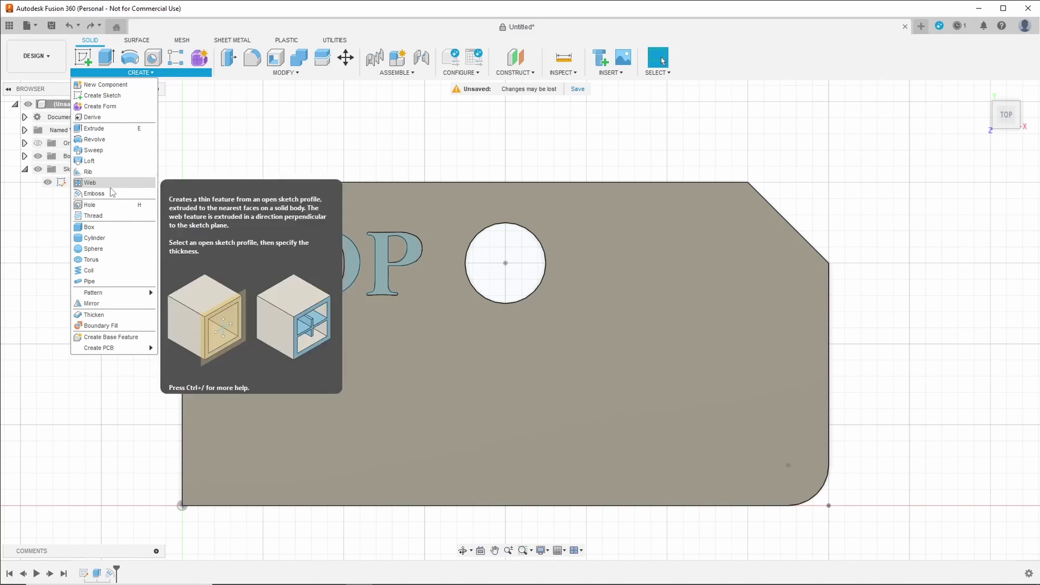
pyautogui.click(109, 205)
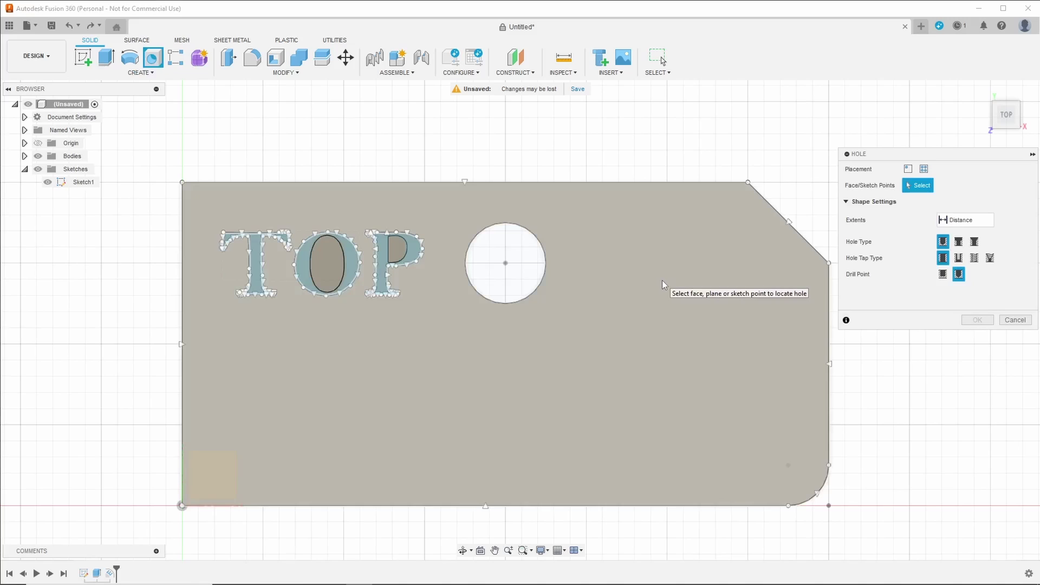
pyautogui.click(662, 280)
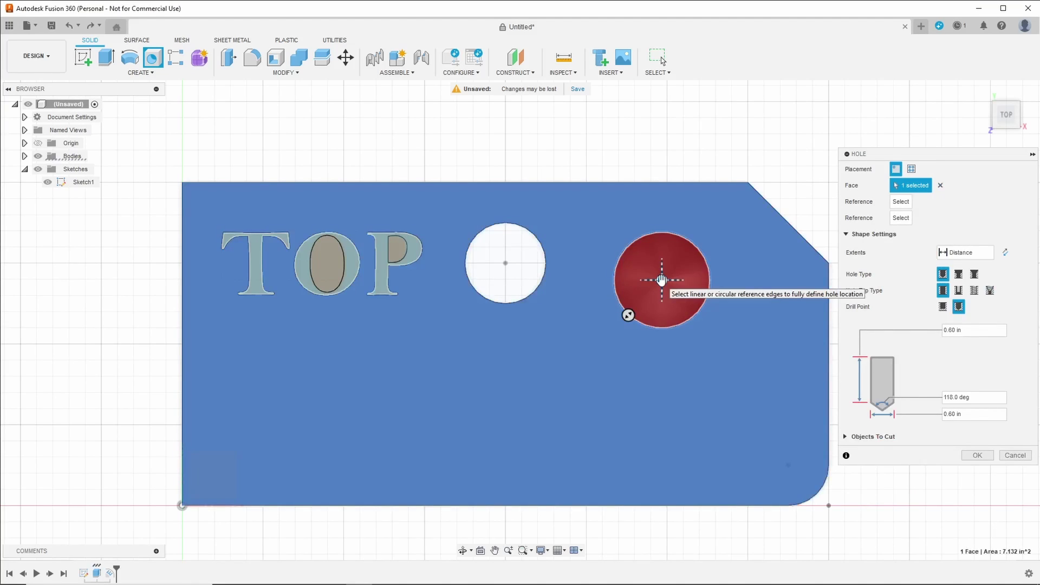
pyautogui.moveTo(661, 280)
pyautogui.mouseDown()
pyautogui.moveTo(659, 272)
pyautogui.moveTo(632, 276)
pyautogui.moveTo(672, 285)
pyautogui.moveTo(655, 255)
pyautogui.moveTo(654, 264)
pyautogui.mouseUp()
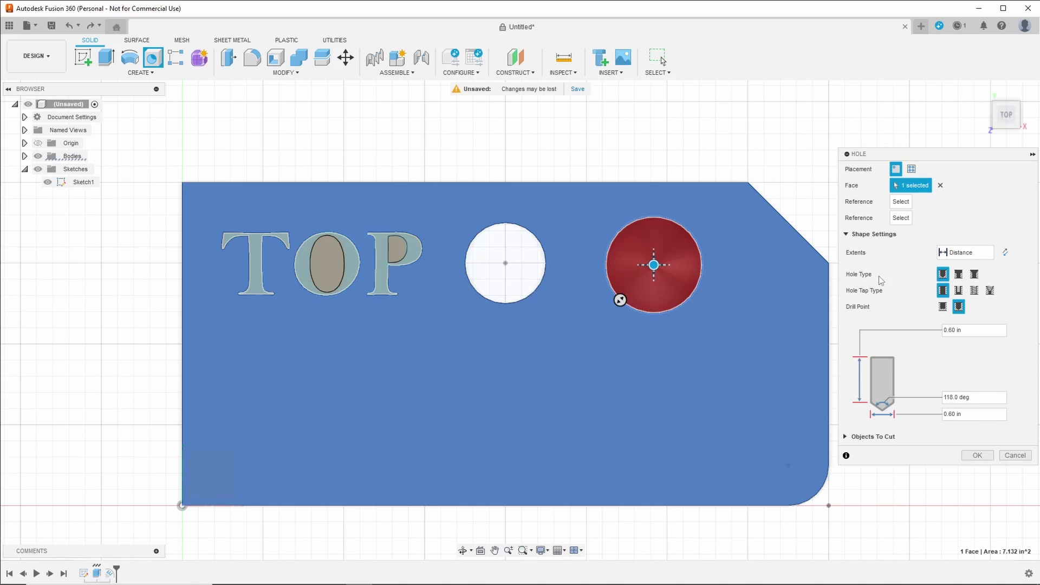
# Make the new hole a counterbore type with a 0.25 in hole diameter and a 0.5 in counterbore diameter
pyautogui.click(959, 275)
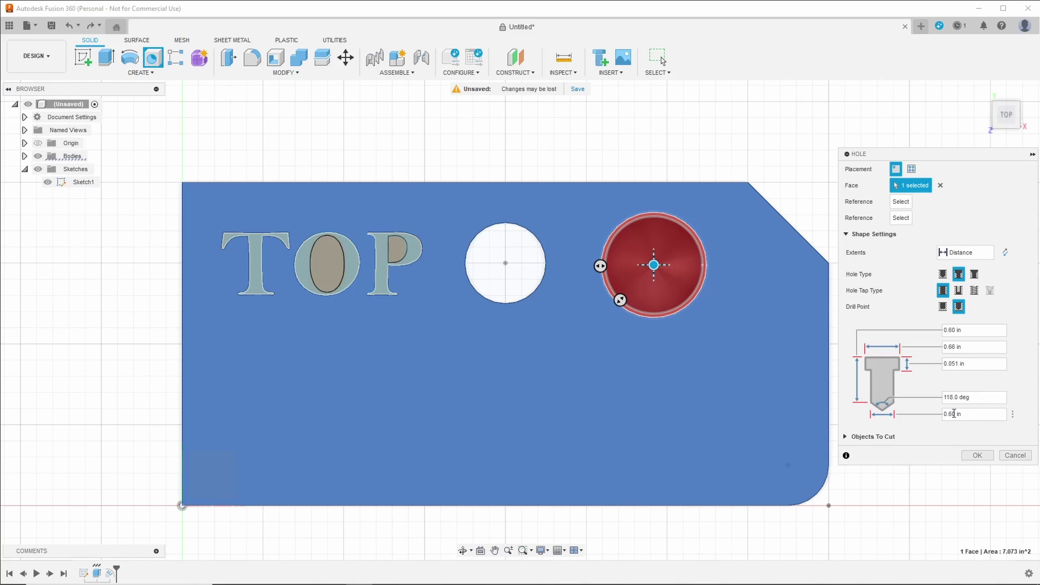
pyautogui.moveTo(955, 414); pyautogui.dragTo(951, 414)
pyautogui.press('BackSpace')
pyautogui.press('Return')
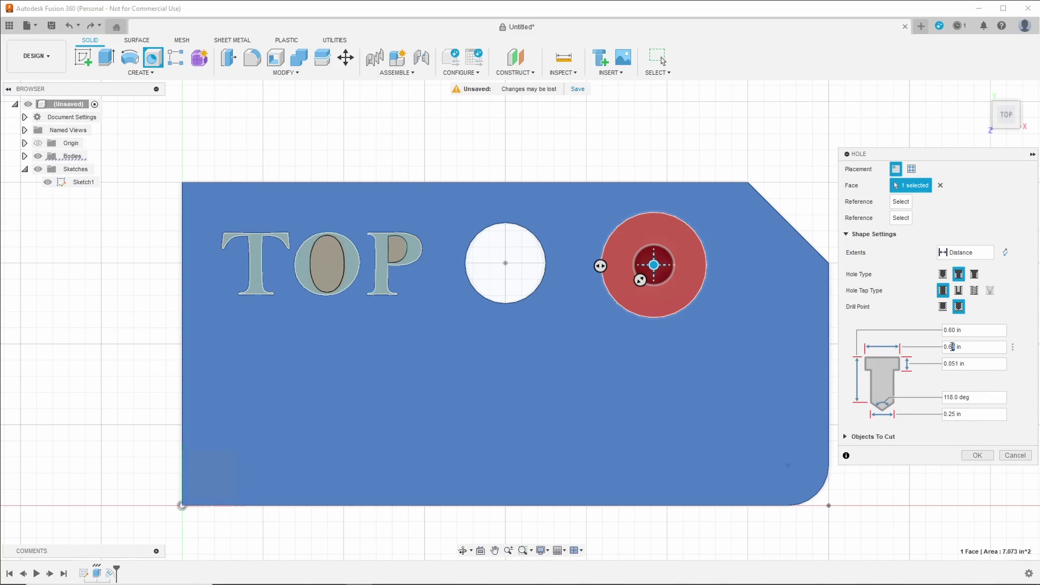
pyautogui.write('5')
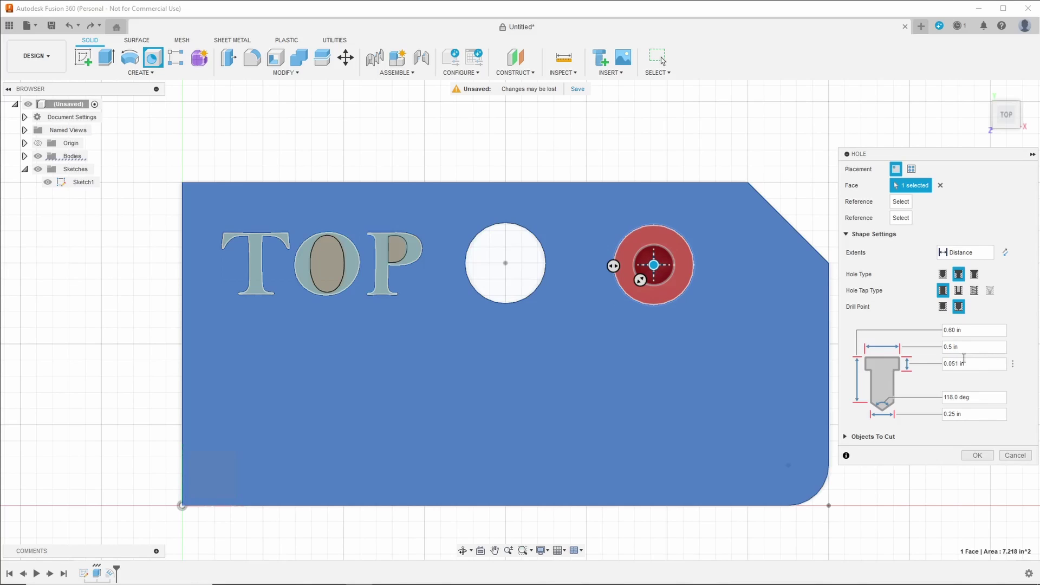
# Set the counterbore depth to 0.125 in and the hole depth to 1 in, then create the hole
pyautogui.moveTo(959, 364); pyautogui.dragTo(954, 364)
pyautogui.write('125')
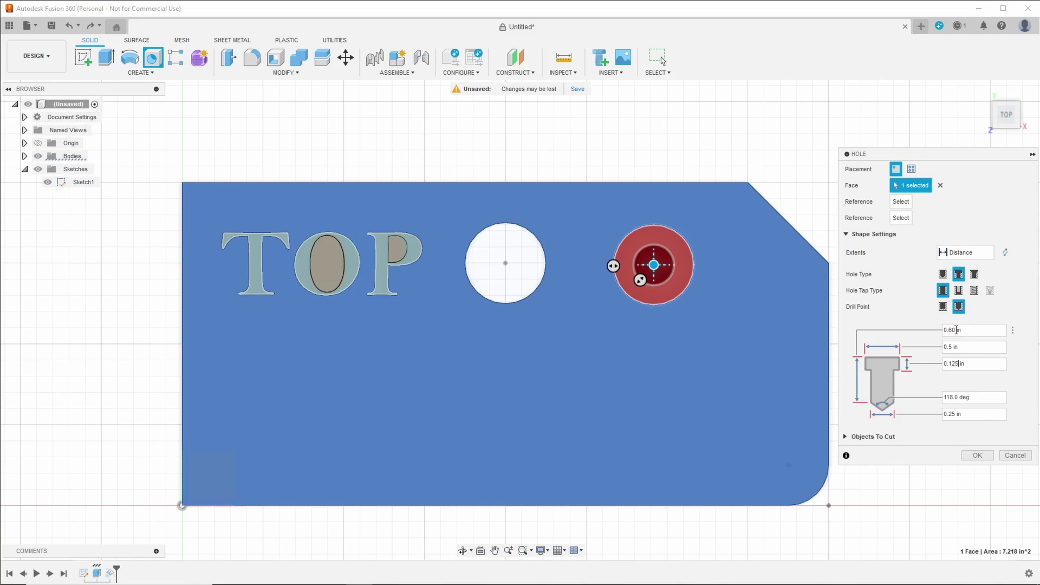
pyautogui.doubleClick(956, 330)
pyautogui.write('1')
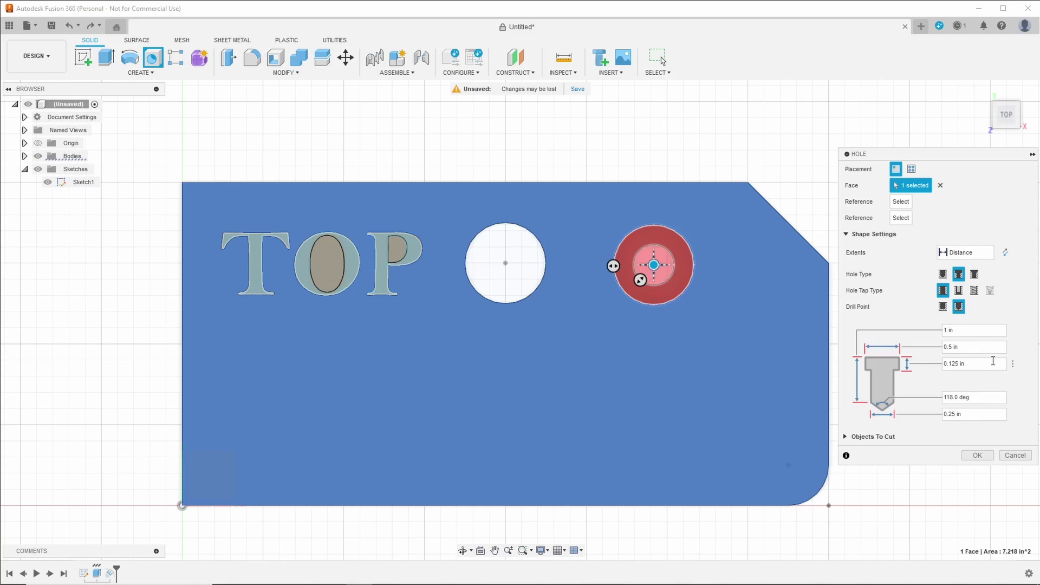
pyautogui.click(977, 456)
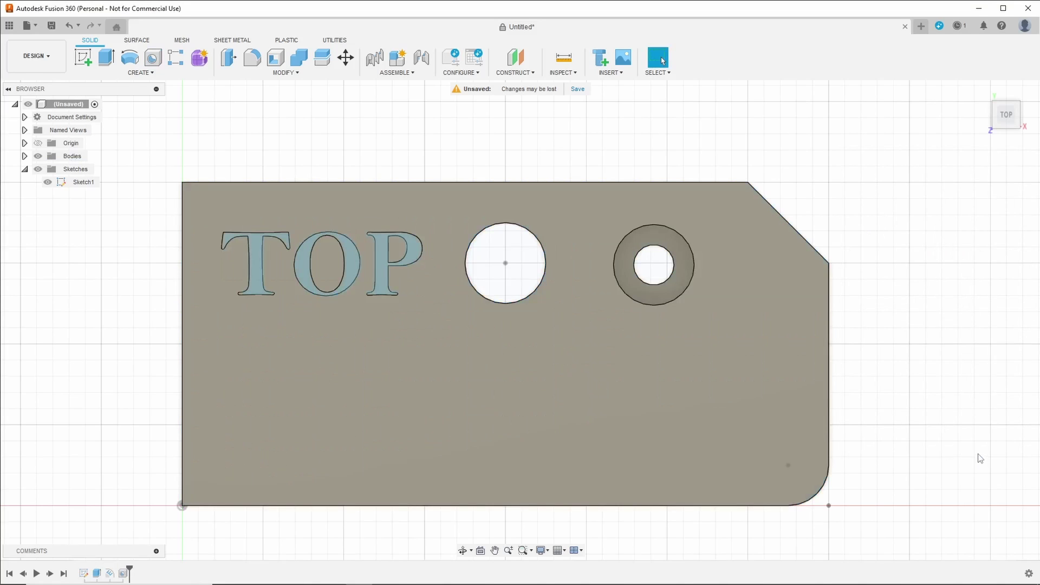
# Chamfer the 0.25 in circular edge at the counterbore's floor with an equal distance of 0.03 in
pyautogui.scroll(-2, 872, 320)
pyautogui.scroll(4, 872, 320)
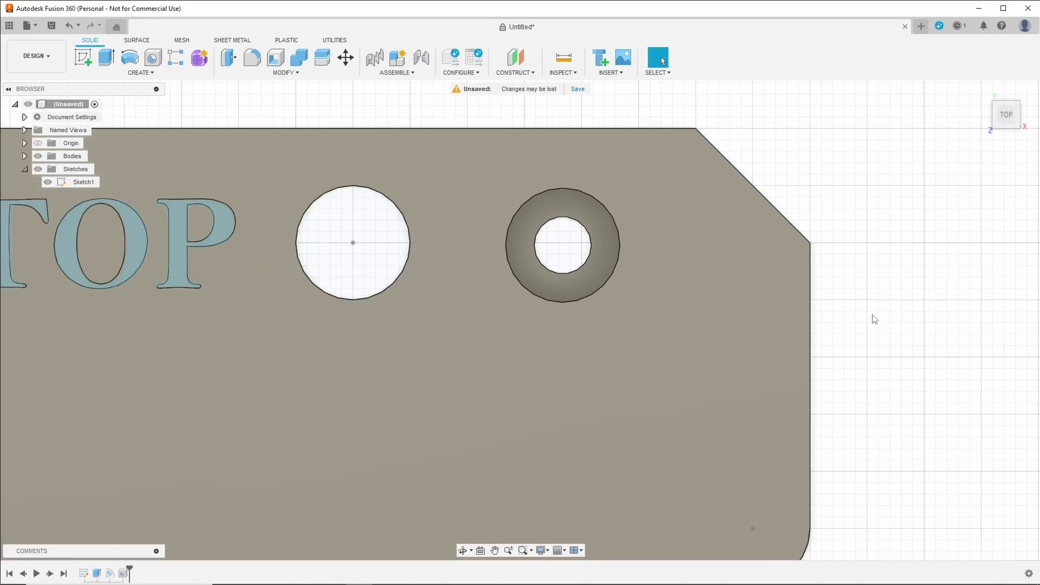
pyautogui.moveTo(862, 319); pyautogui.dragTo(912, 163)
pyautogui.press('Escape')
pyautogui.scroll(5, 697, 295)
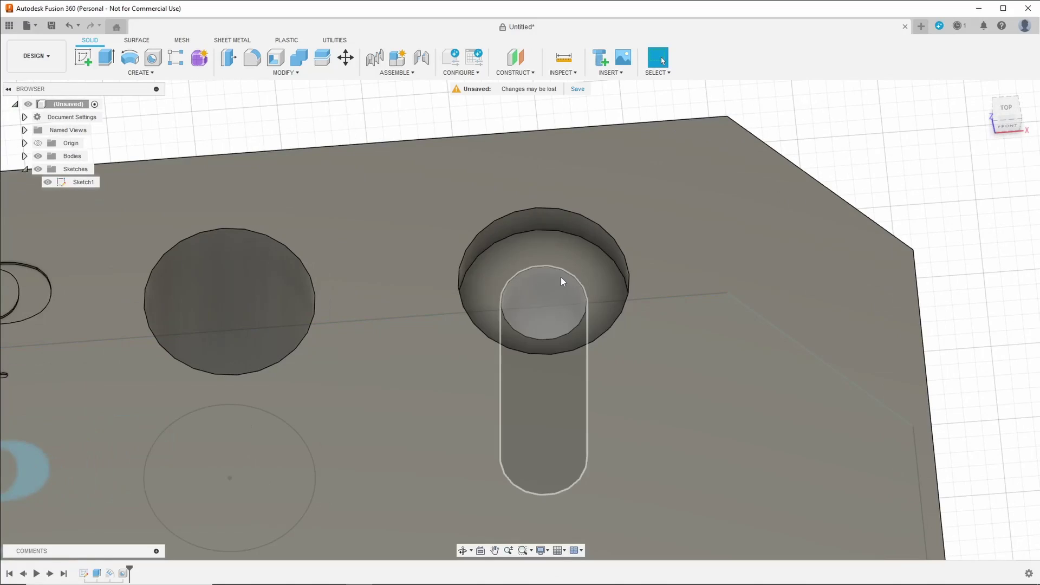
pyautogui.click(567, 277)
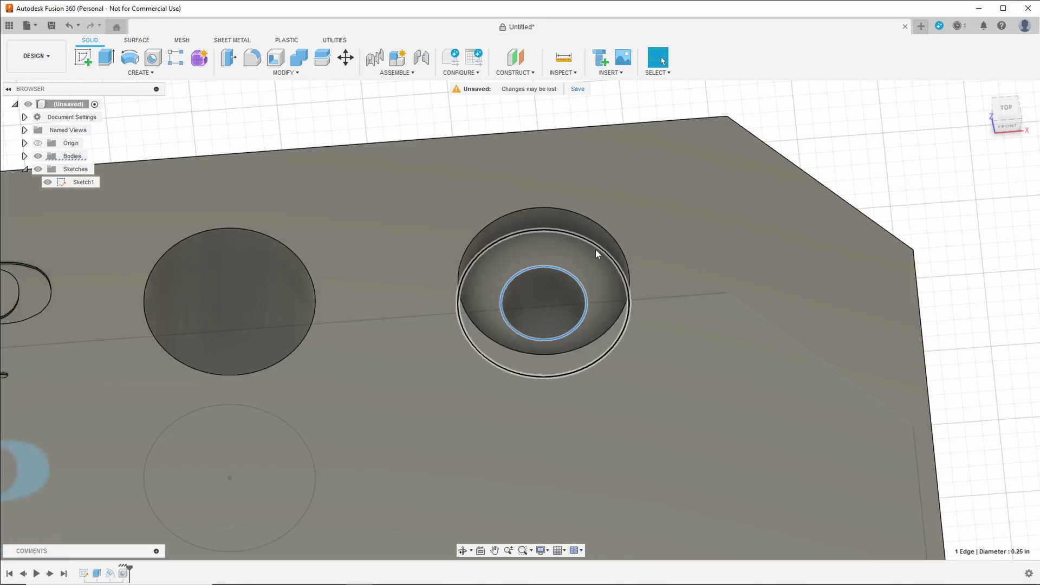
pyautogui.click(568, 278)
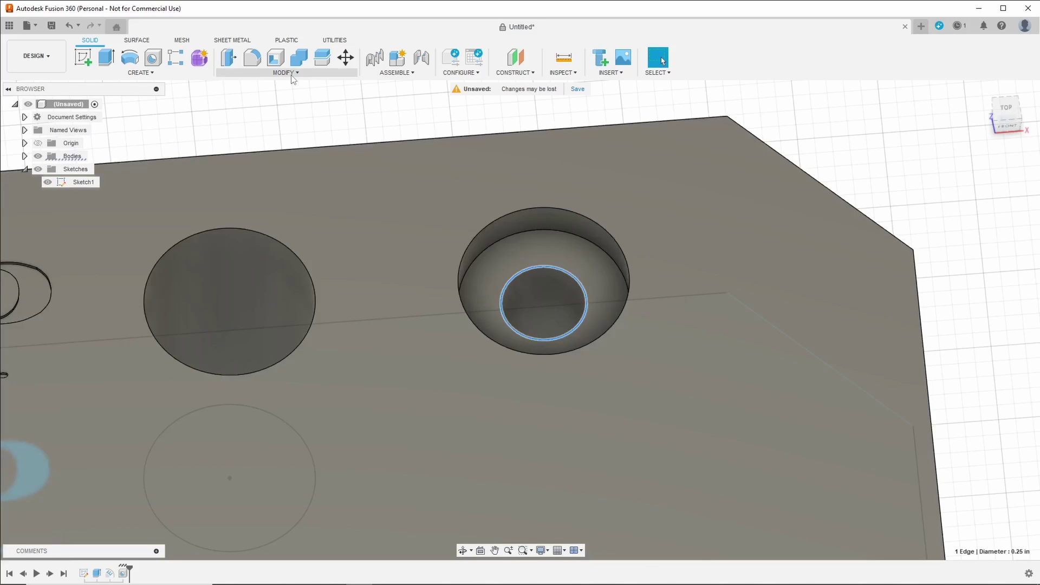
pyautogui.click(291, 75)
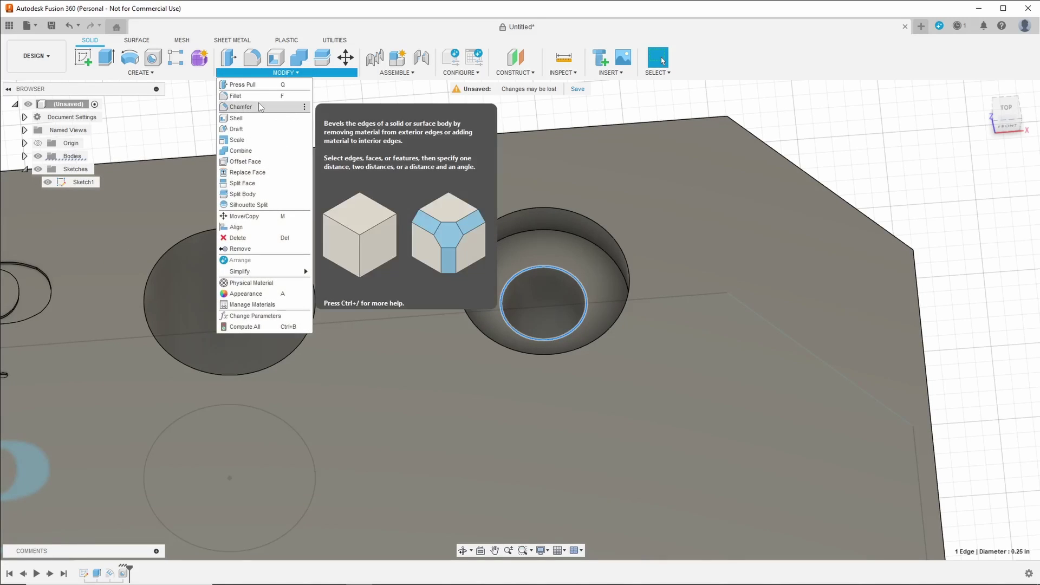
pyautogui.click(259, 106)
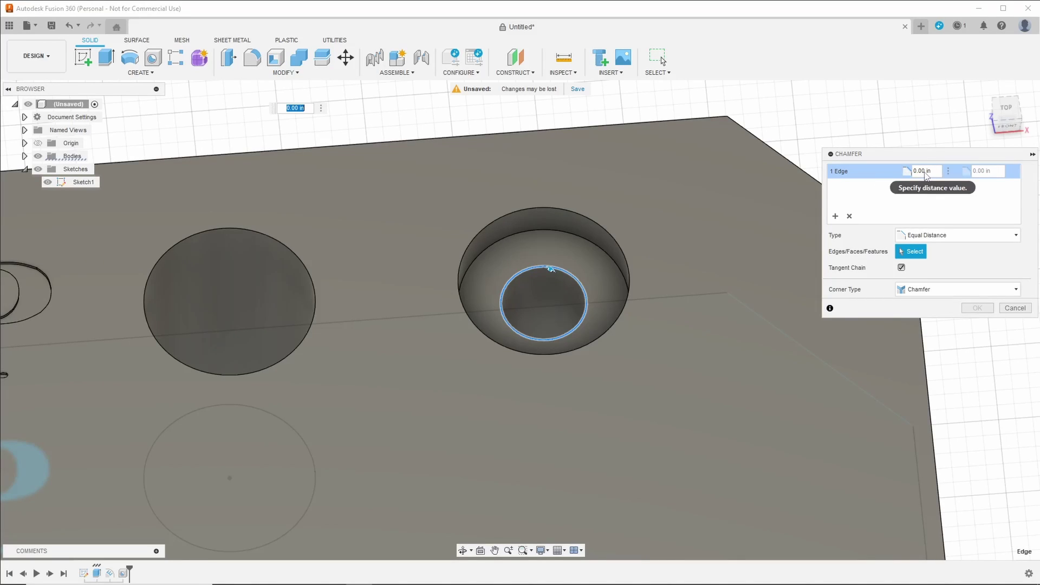
pyautogui.doubleClick(923, 172)
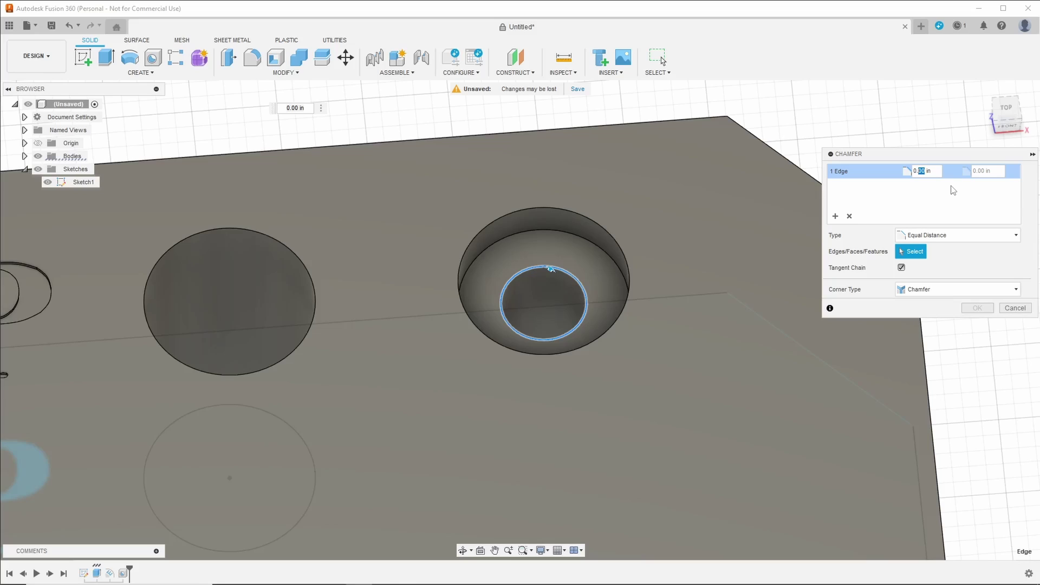
pyautogui.write('03')
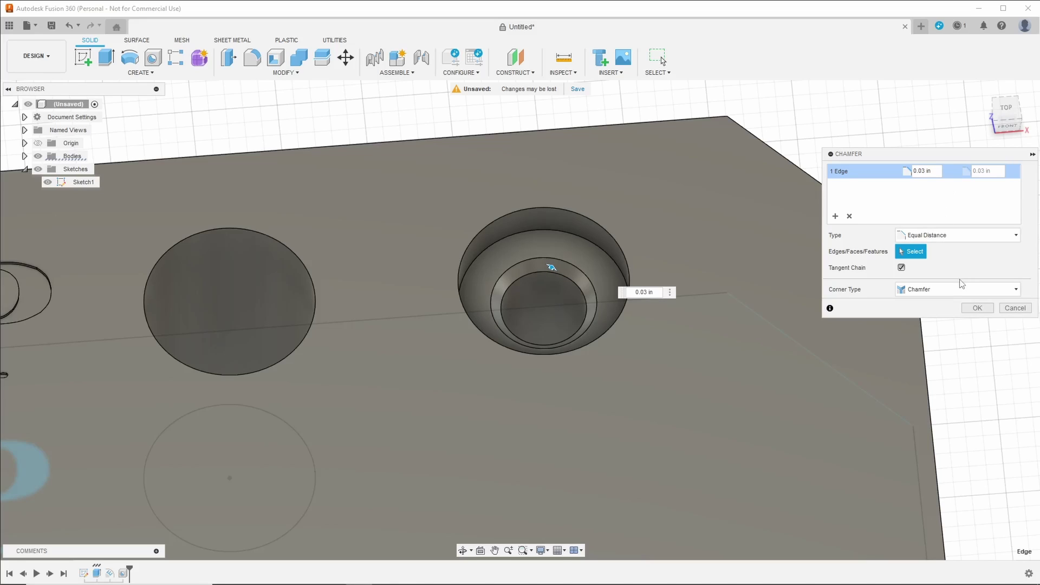
pyautogui.click(975, 309)
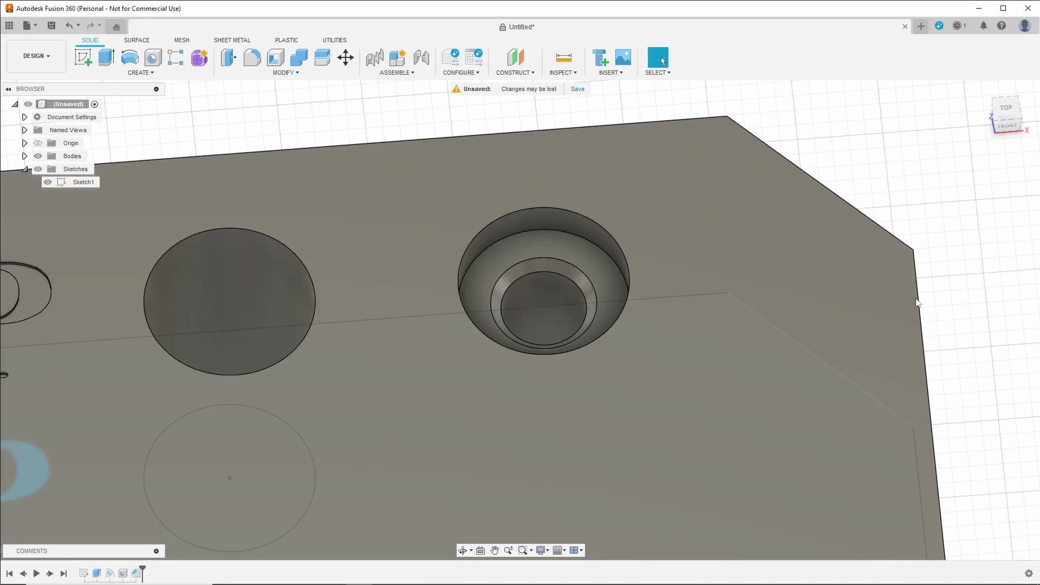
# Start a Thread on the inner wall of the plain 0.5 in hole and choose the 1/2-13 UNC designation
pyautogui.scroll(-2, 559, 292)
pyautogui.scroll(3, 559, 298)
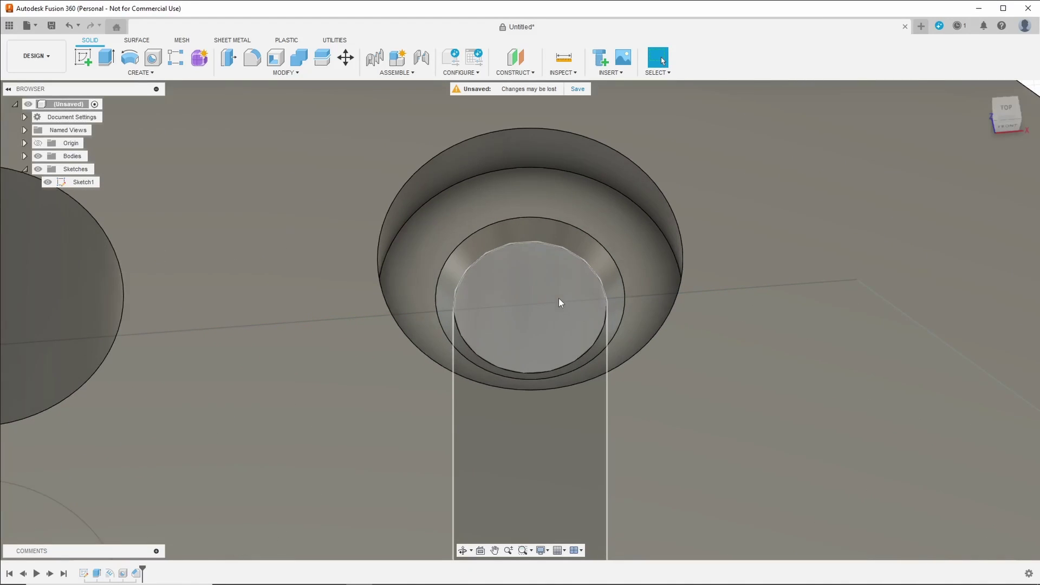
pyautogui.scroll(-3, 558, 299)
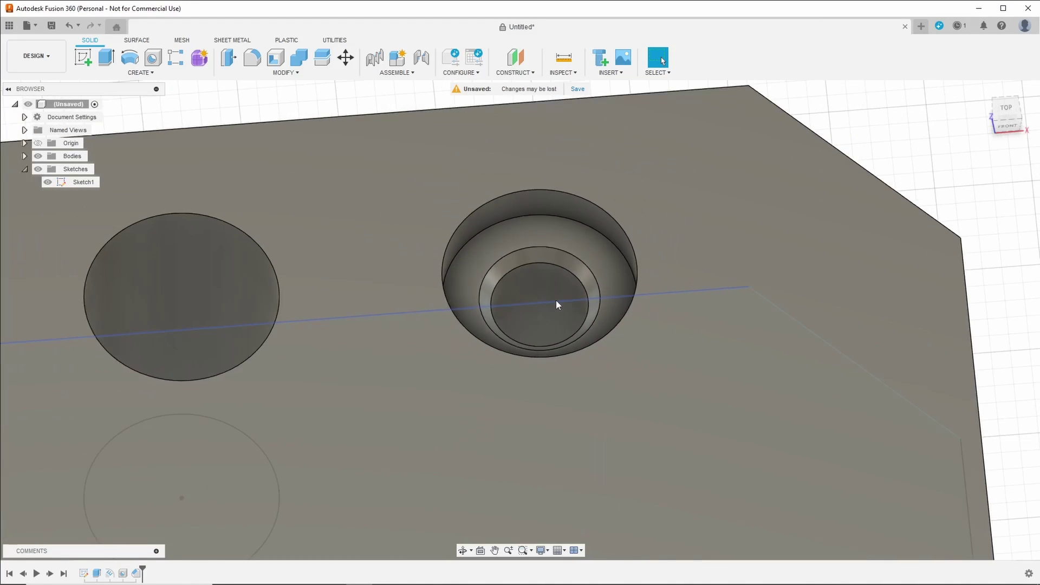
pyautogui.scroll(-2, 556, 300)
pyautogui.moveTo(919, 288); pyautogui.dragTo(903, 145, button='middle')
pyautogui.scroll(-3, 891, 226)
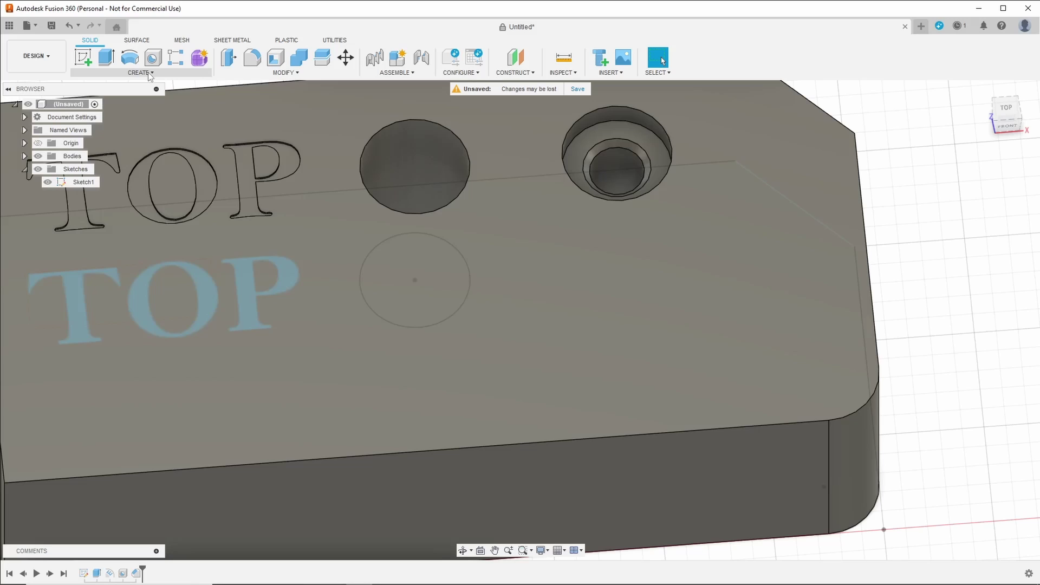
pyautogui.click(148, 73)
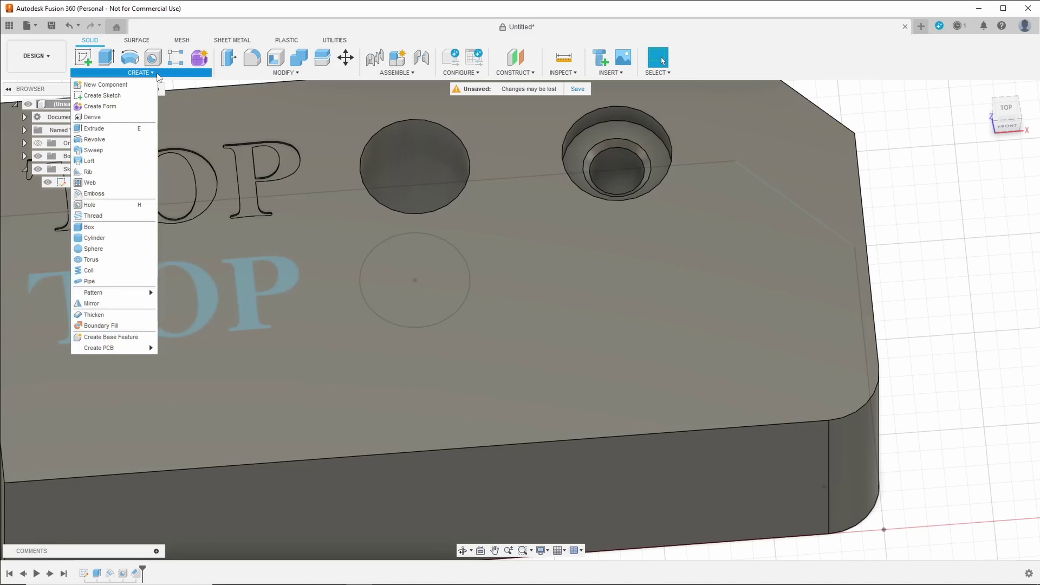
pyautogui.click(115, 217)
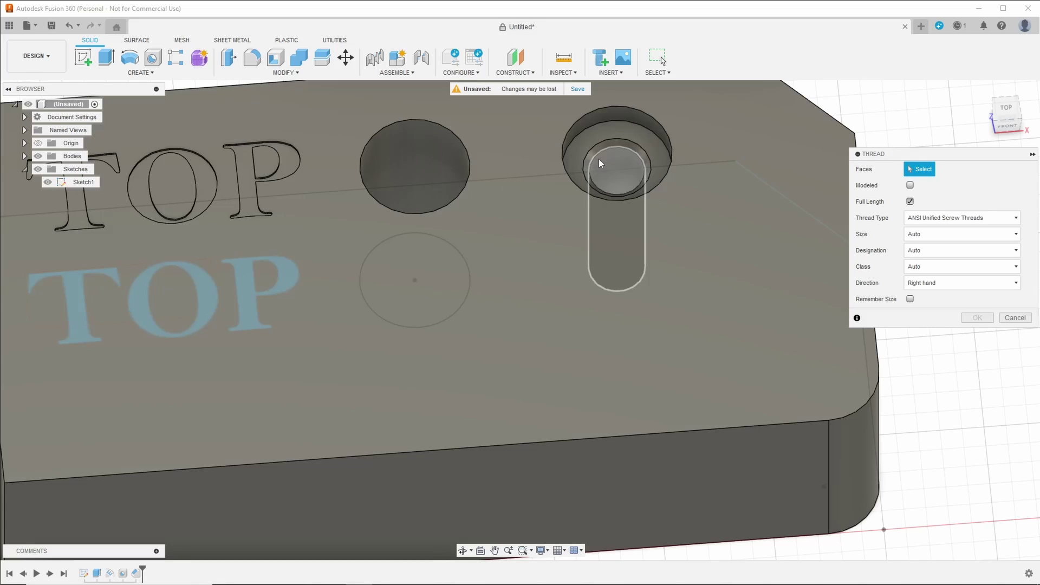
pyautogui.click(408, 147)
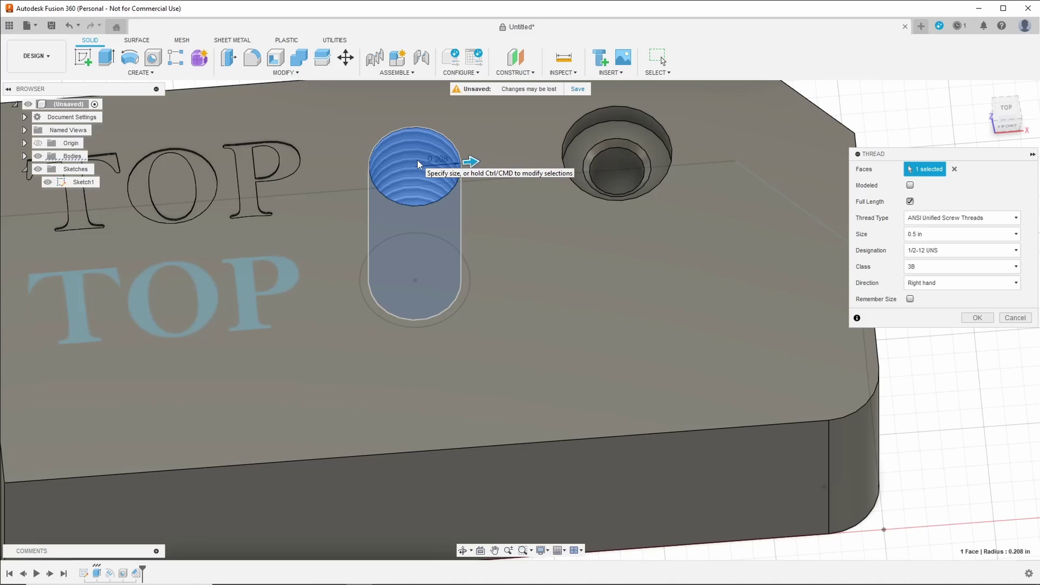
pyautogui.click(942, 252)
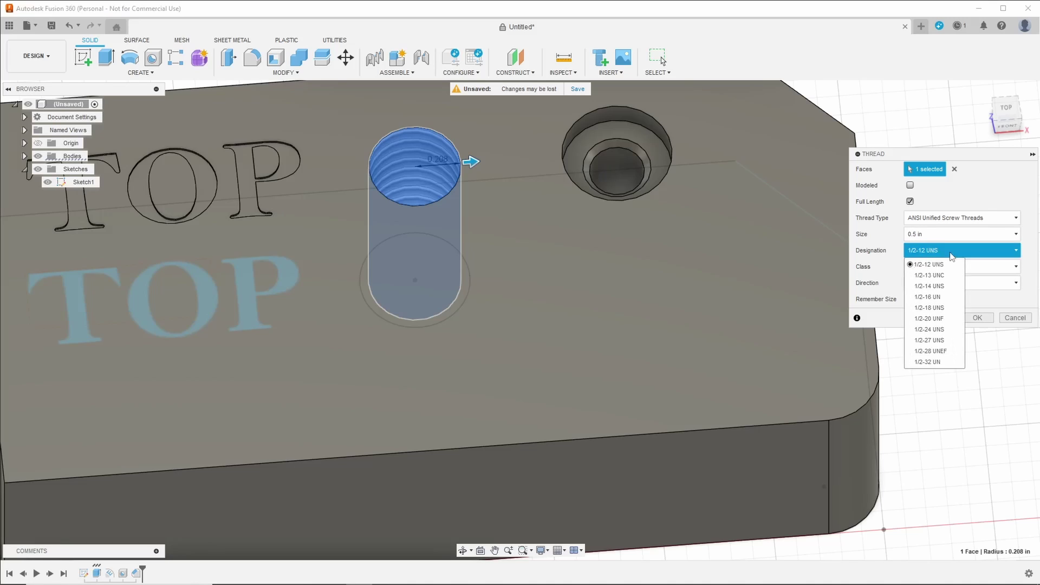
pyautogui.click(943, 276)
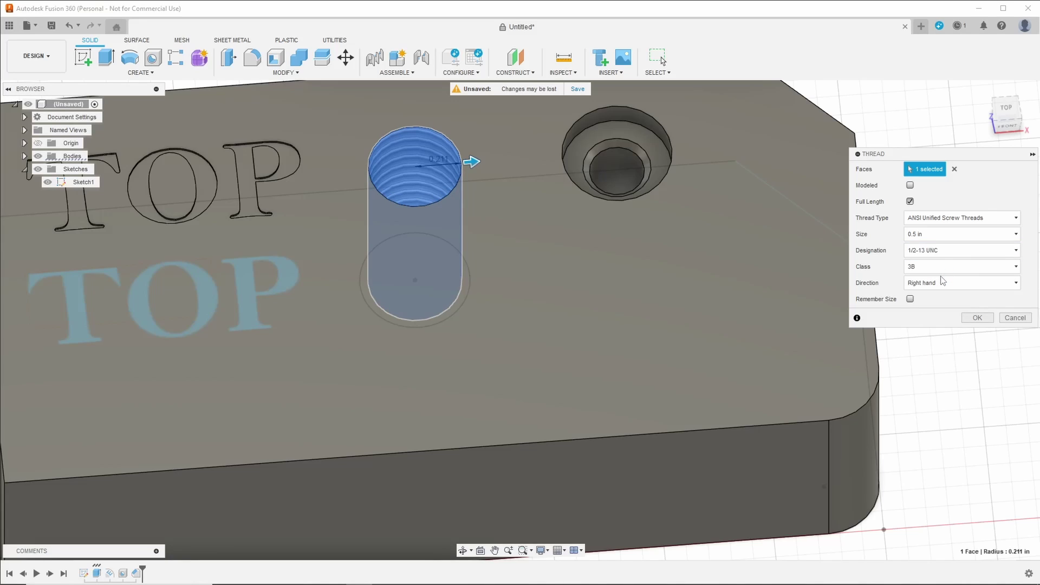
# Keep the thread at class 3B and right hand, make it a modeled full-length thread, and complete it
pyautogui.click(964, 266)
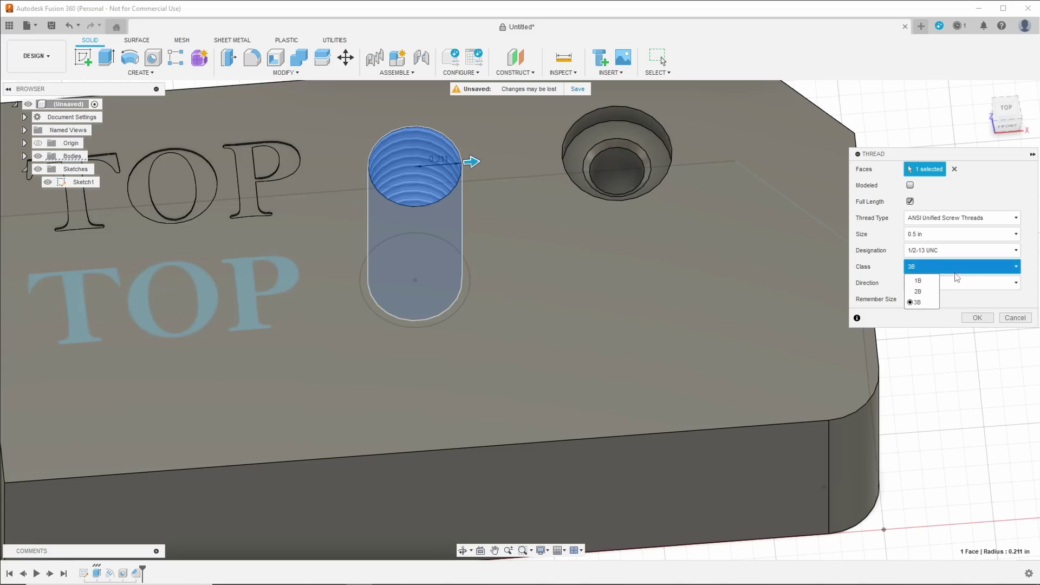
pyautogui.click(956, 277)
pyautogui.click(970, 284)
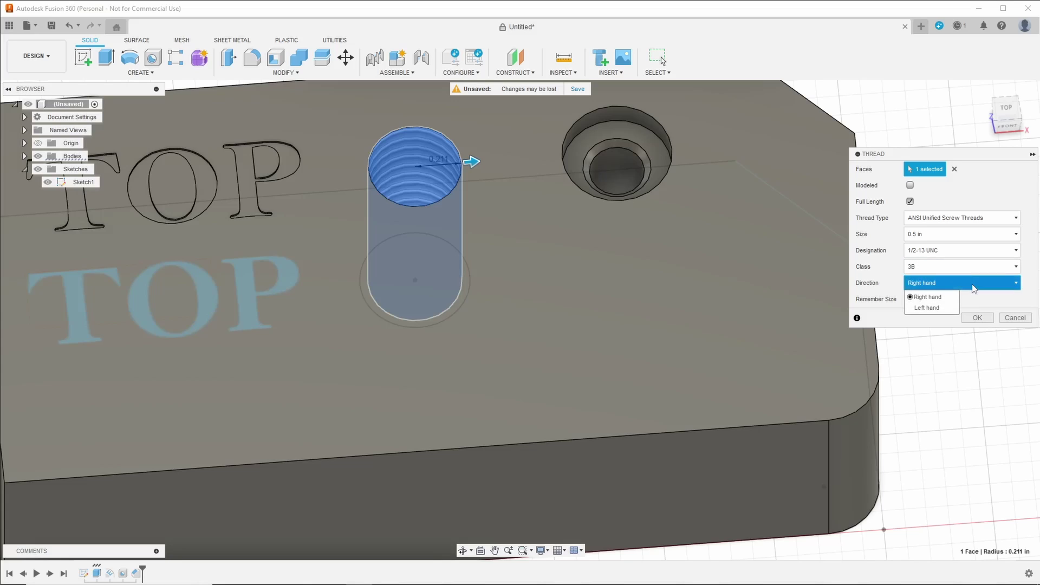
pyautogui.click(978, 193)
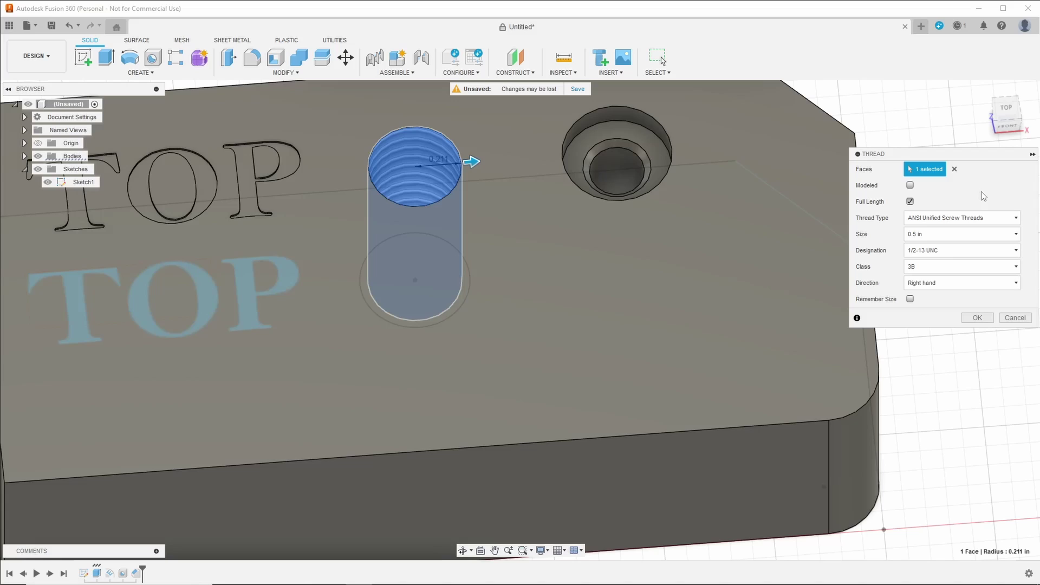
pyautogui.click(910, 185)
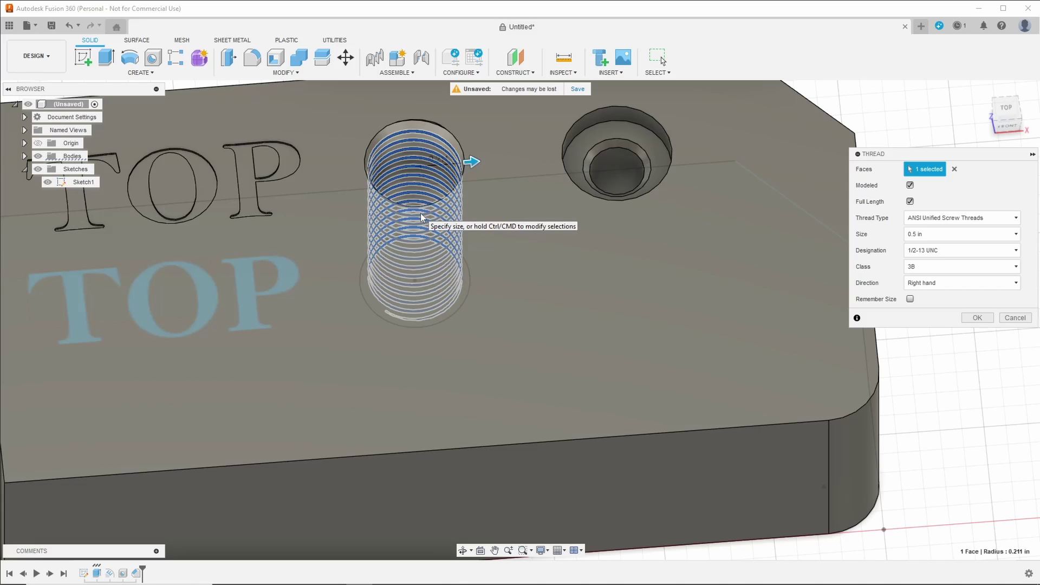
pyautogui.click(977, 318)
# Examine the modeled threads inside the hole up close and the whole plate from an angle
pyautogui.scroll(-3, 798, 254)
pyautogui.scroll(2, 437, 219)
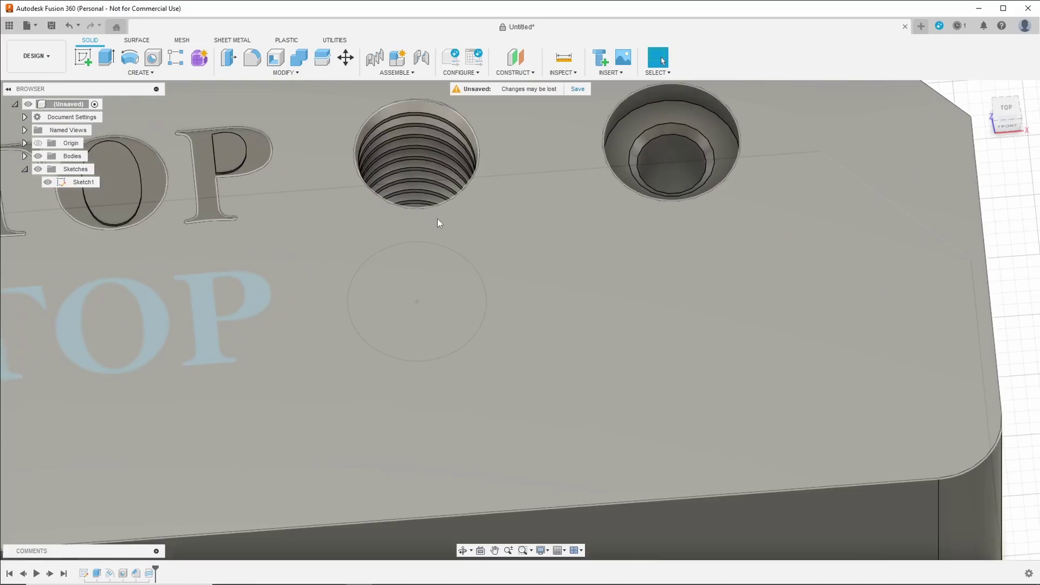
pyautogui.scroll(2, 402, 188)
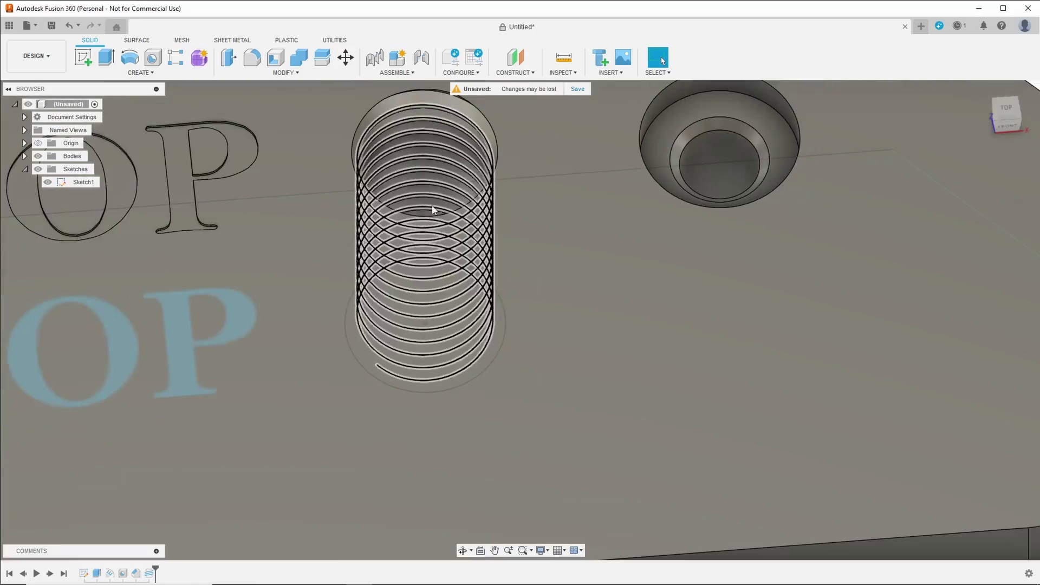
pyautogui.scroll(-5, 410, 192)
pyautogui.keyDown('shift'); pyautogui.moveTo(677, 200); pyautogui.dragTo(799, 250, button='middle'); pyautogui.keyUp('shift')
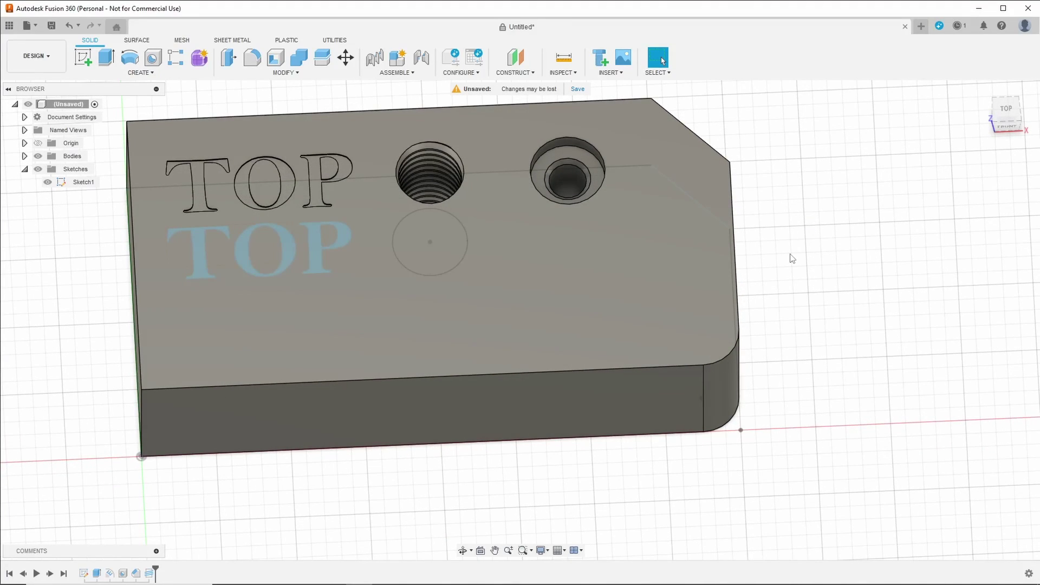